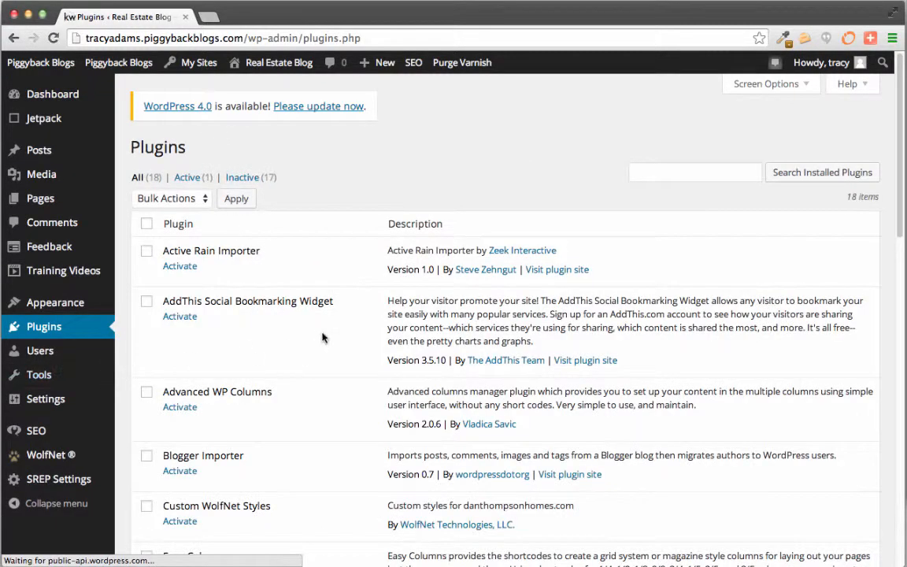
Activate the Gravity Forms plugin on the Plugins page
scroll(341, 341, down, 5)
scroll(340, 341, down, 2)
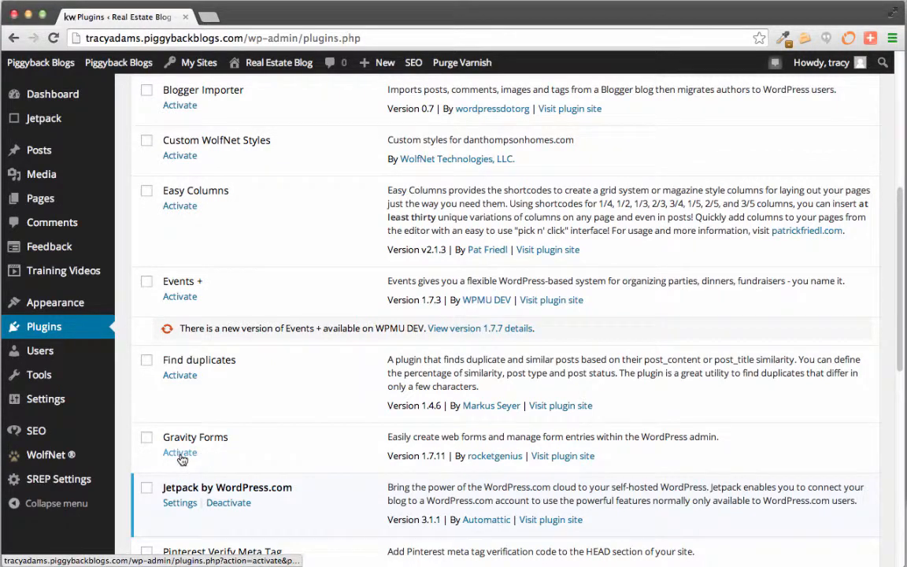
click(181, 456)
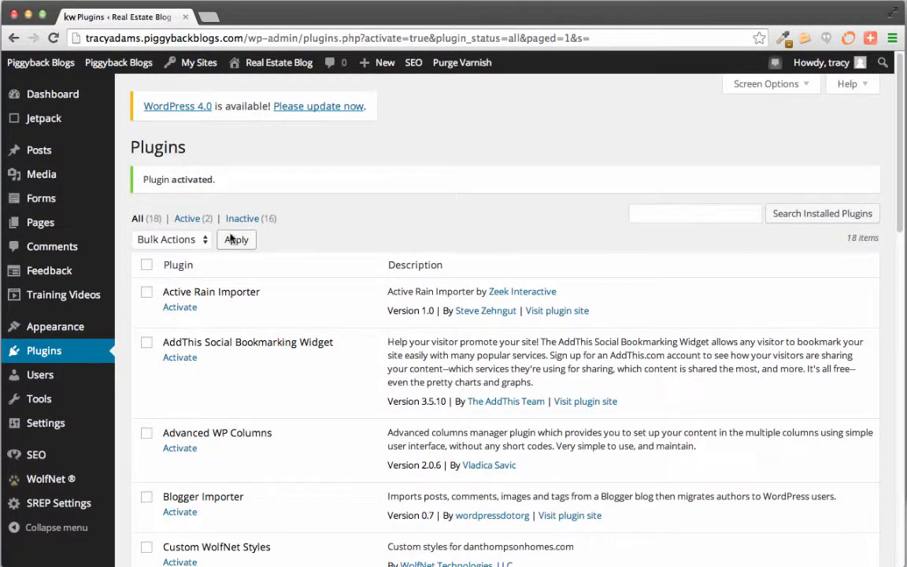
Start a new form from Forms > New Form
mouse_move(89, 223)
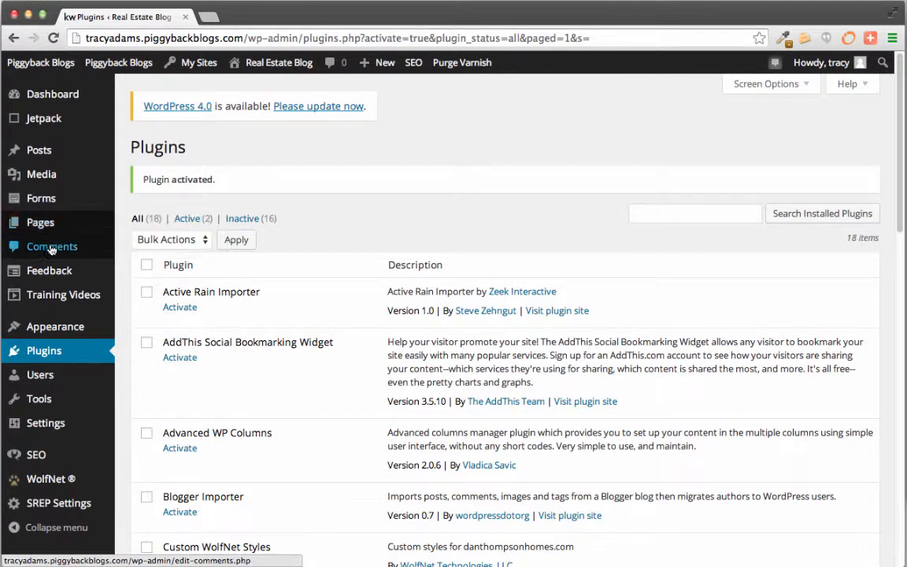
mouse_move(41, 199)
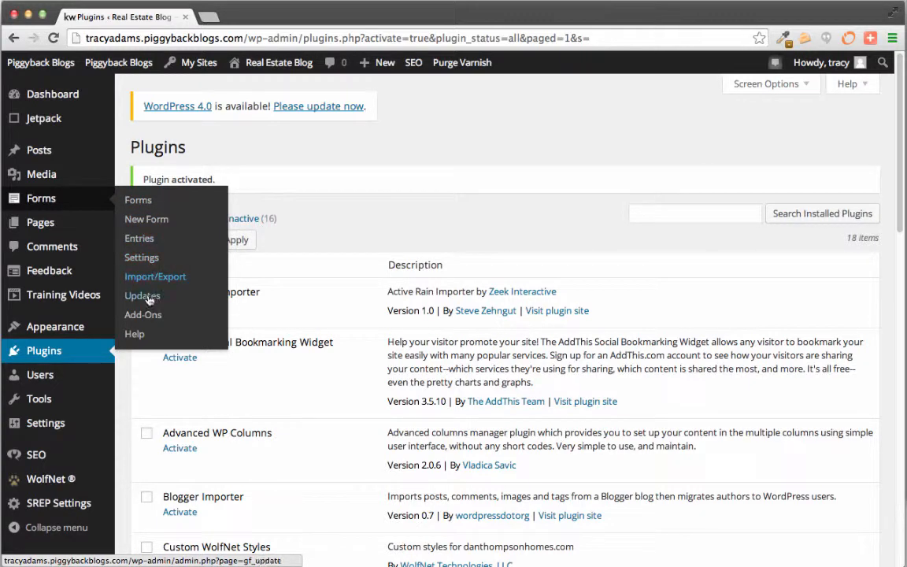
click(157, 223)
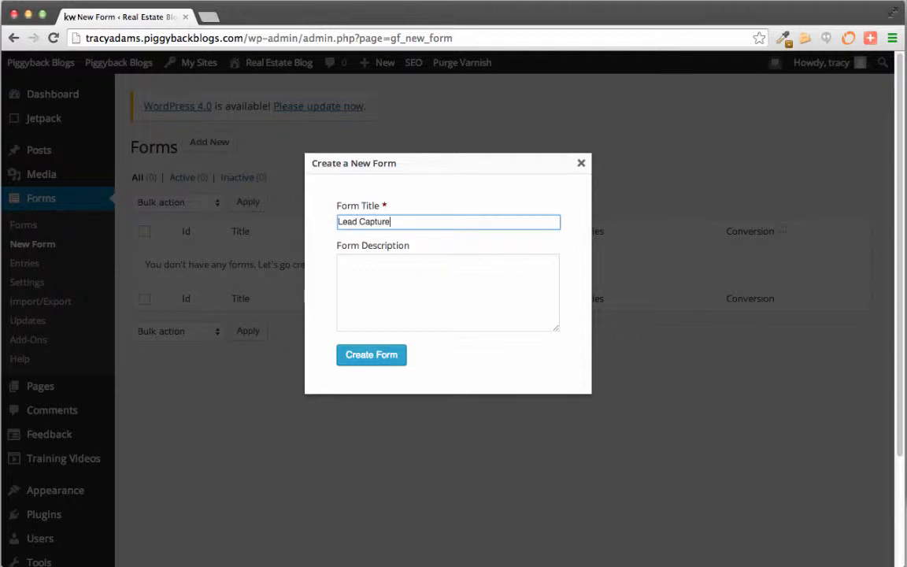
Create the form titled 'Lead Capture' so it opens in the Form Editor
click(363, 354)
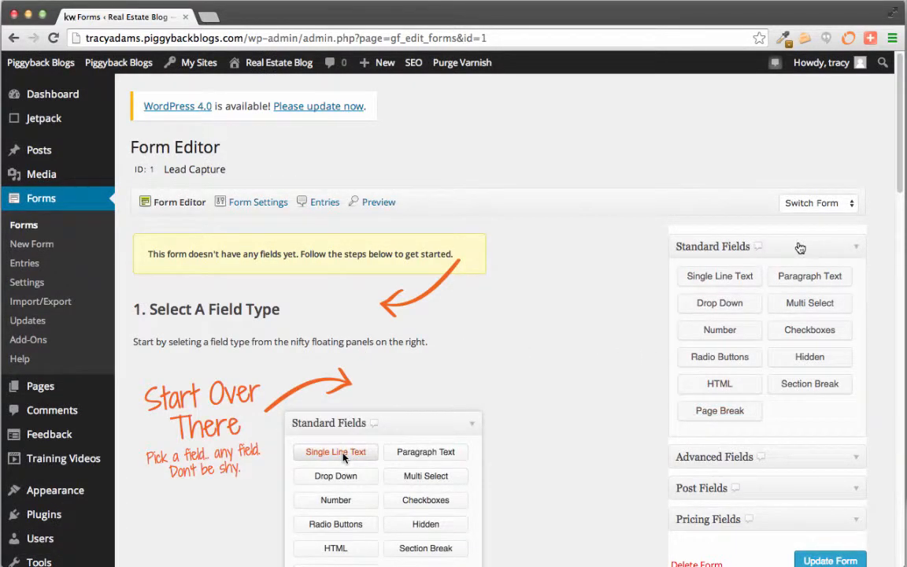
click(781, 456)
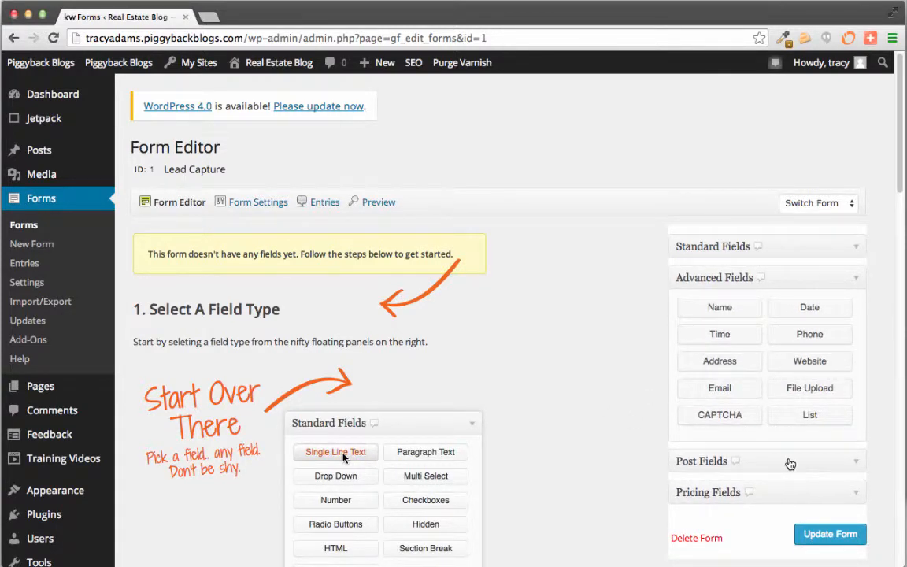
click(791, 465)
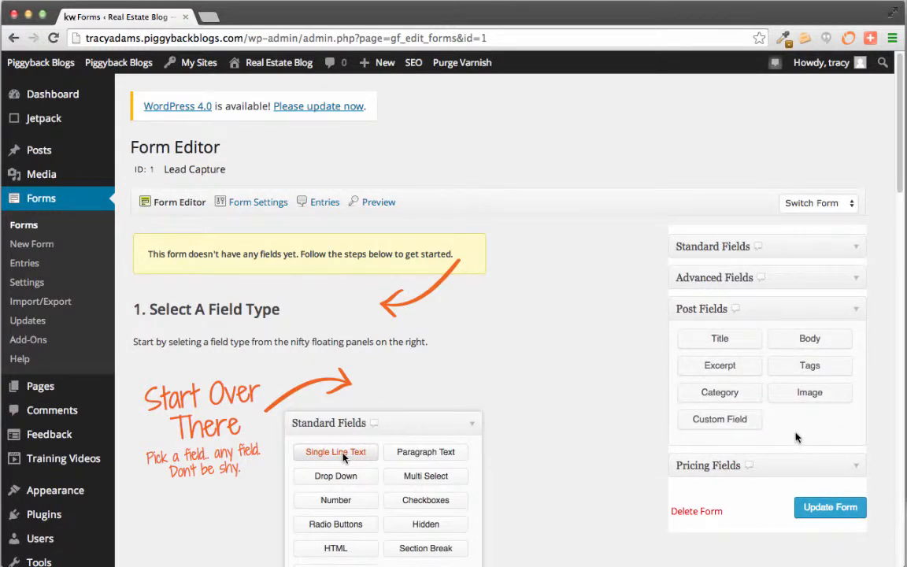
click(795, 467)
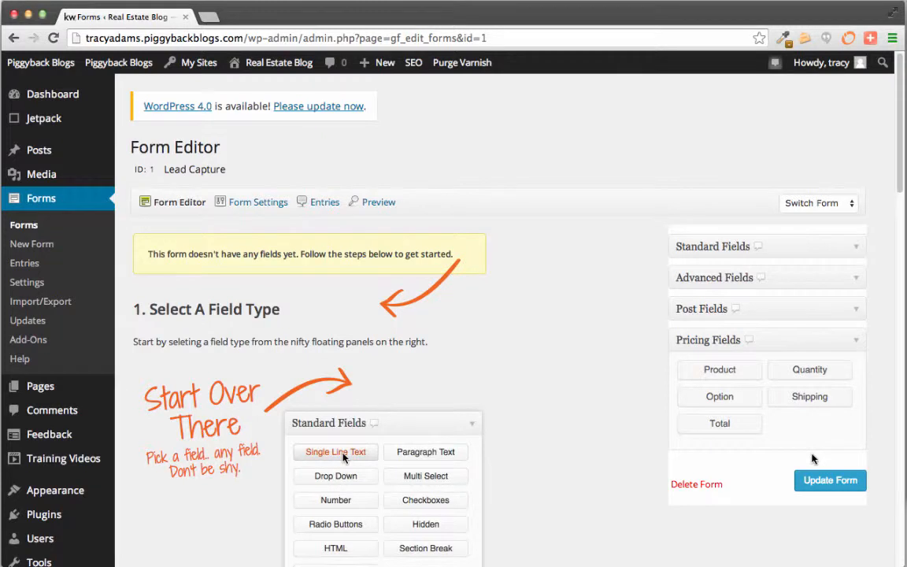
click(776, 249)
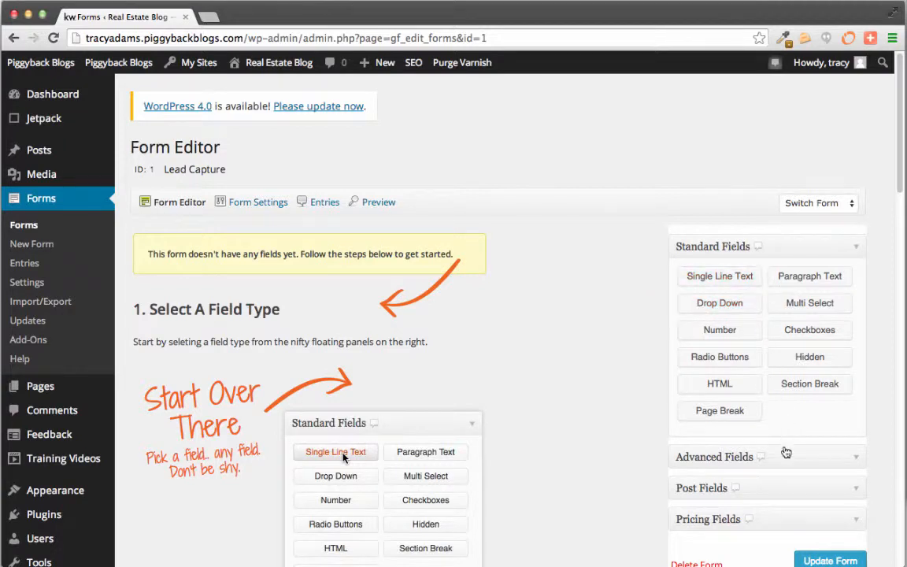
click(786, 454)
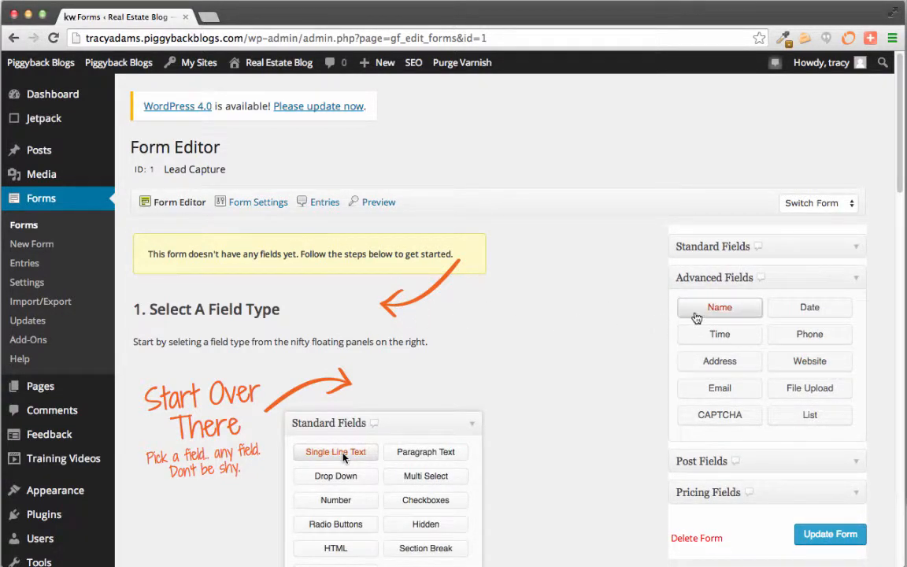
Add Name, Email and Phone from Advanced Fields, then a Standard Paragraph Text field
click(702, 316)
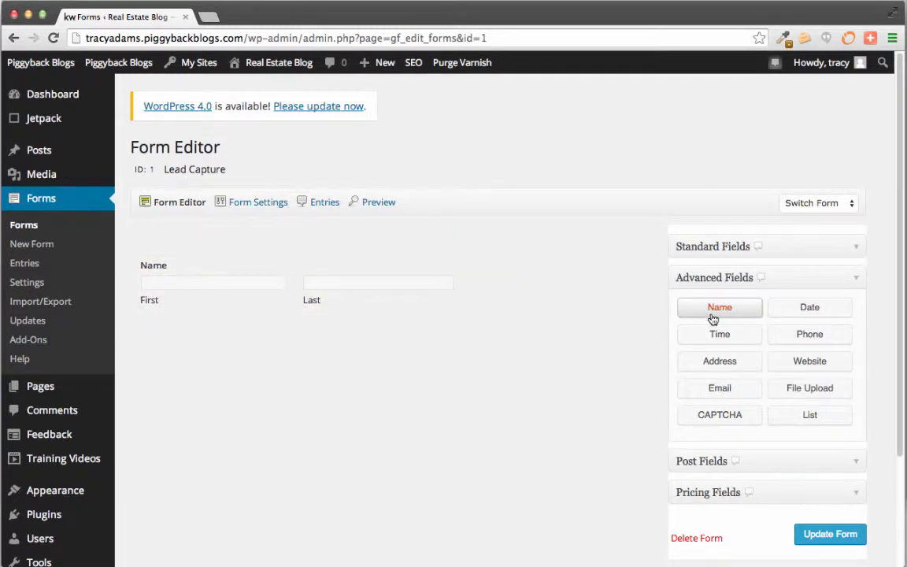
click(730, 389)
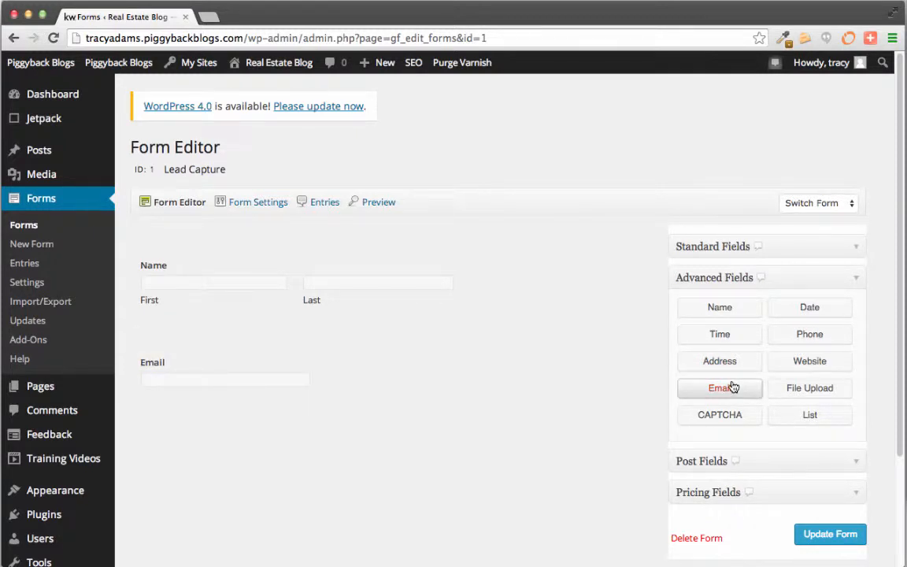
click(804, 339)
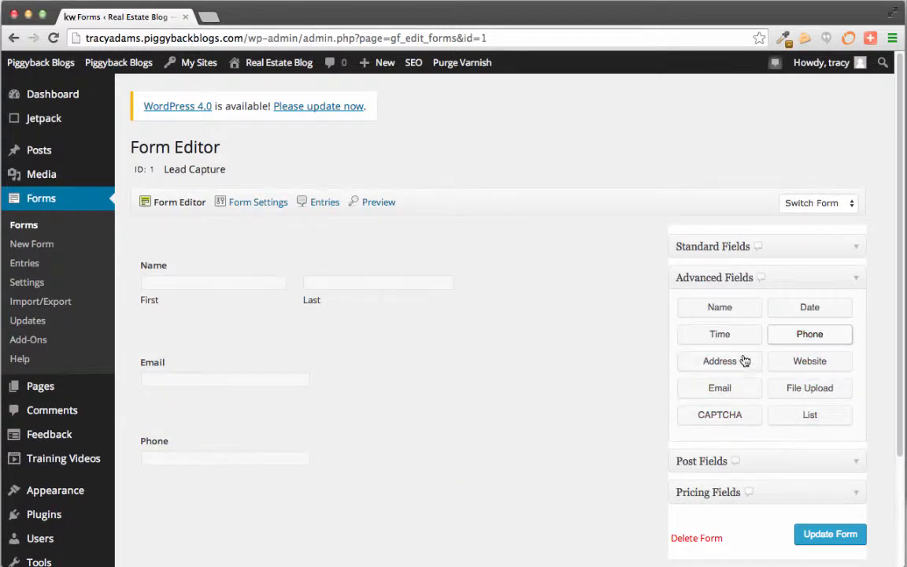
click(766, 248)
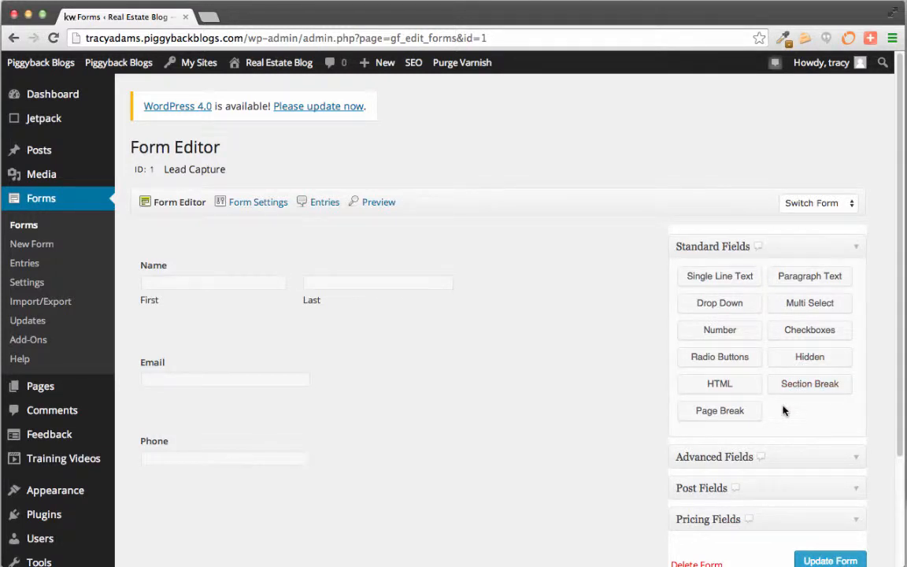
click(797, 278)
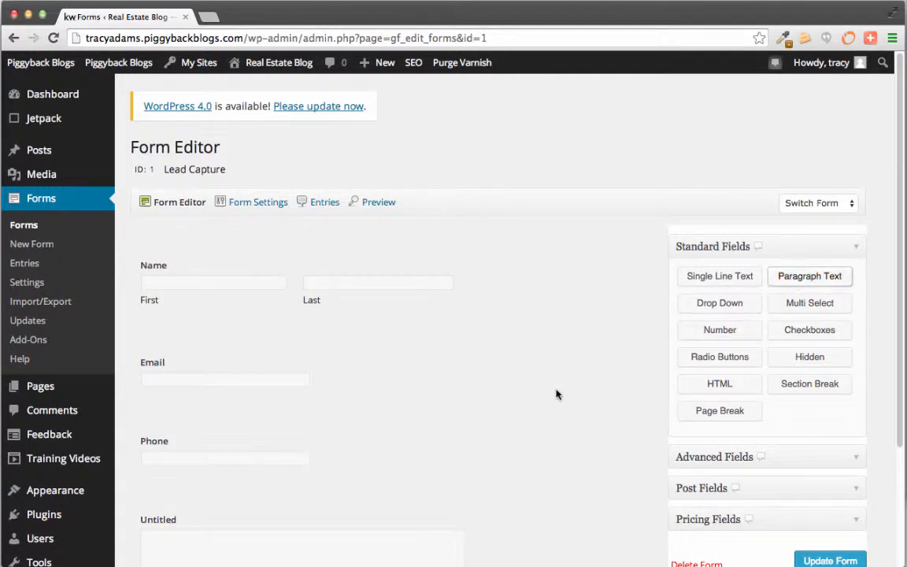
Drag the Phone field above the Email field
scroll(323, 495, down, 4)
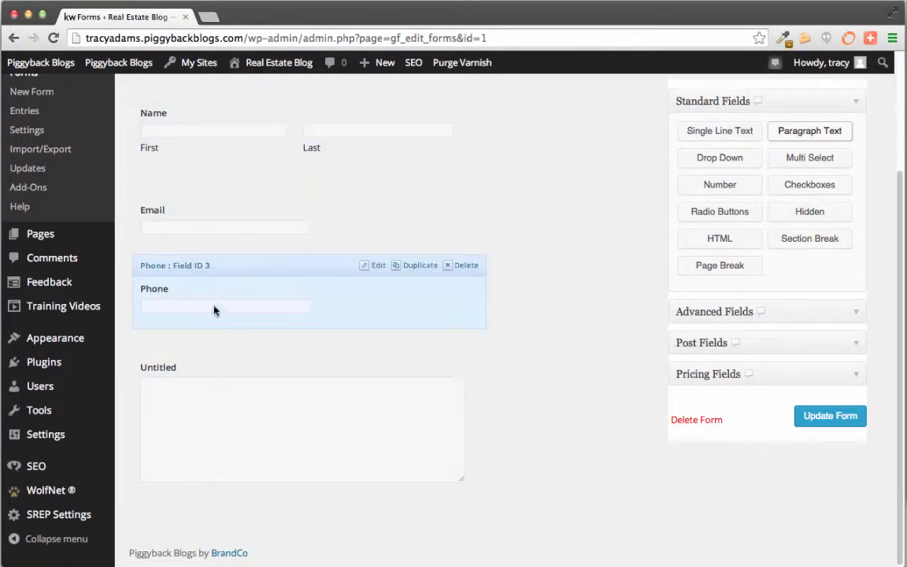
drag(216, 266, 221, 242)
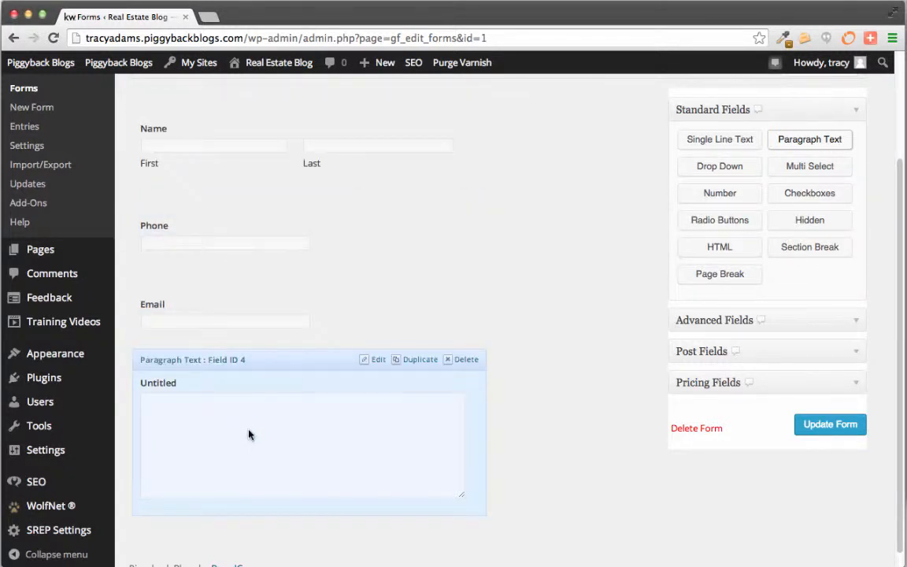
double_click(143, 384)
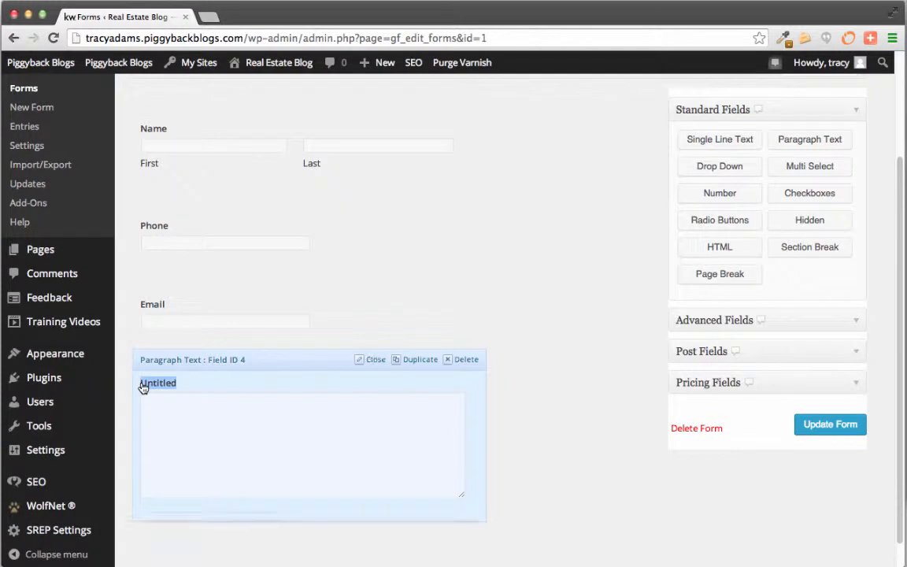
click(414, 389)
Relabel the untitled paragraph text field 'Comments' and close its settings
click(355, 375)
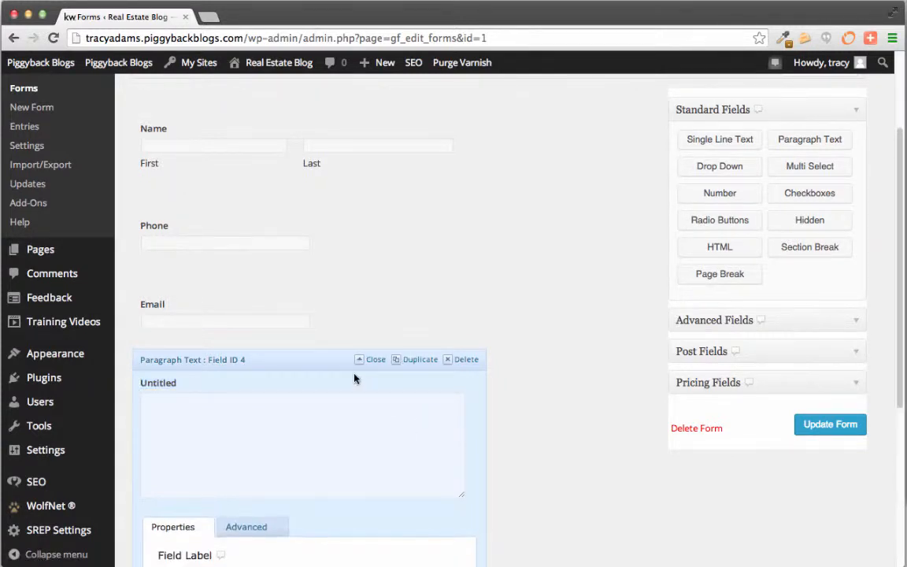
scroll(521, 406, down, 3)
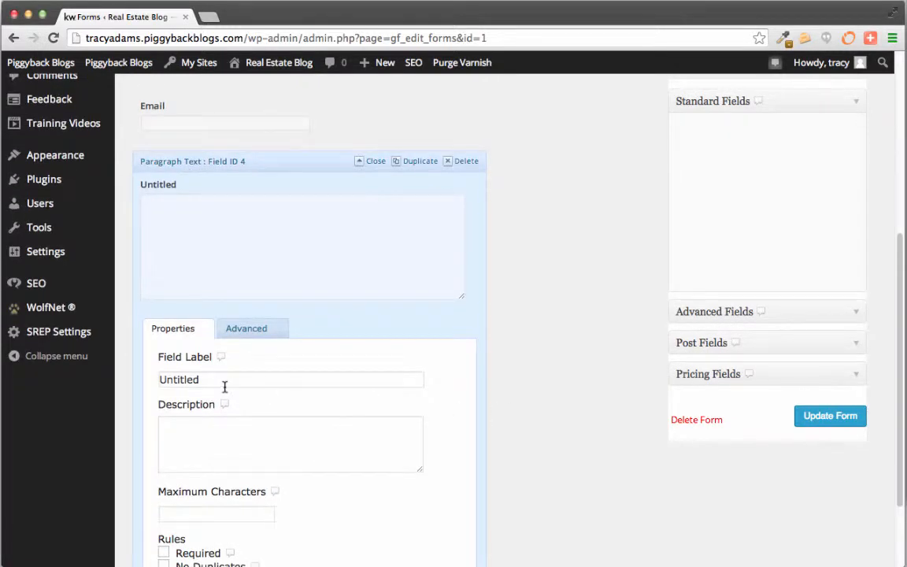
drag(225, 387, 133, 379)
text(Comments)
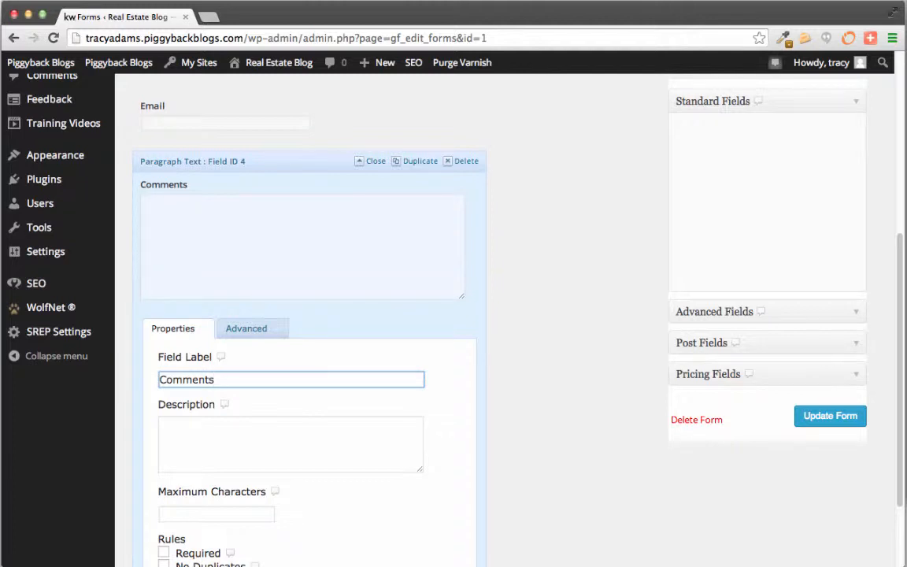
scroll(347, 481, down, 2)
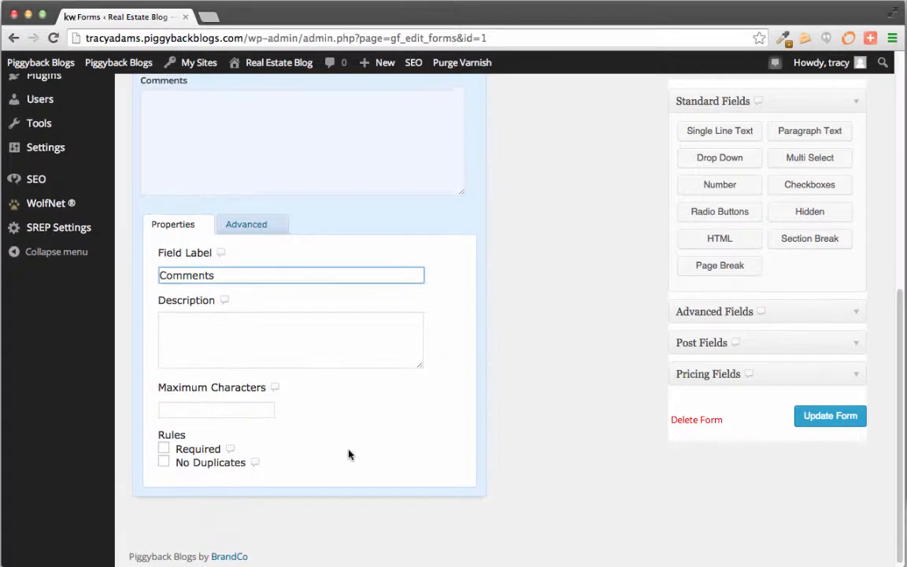
scroll(315, 393, up, 1)
click(250, 255)
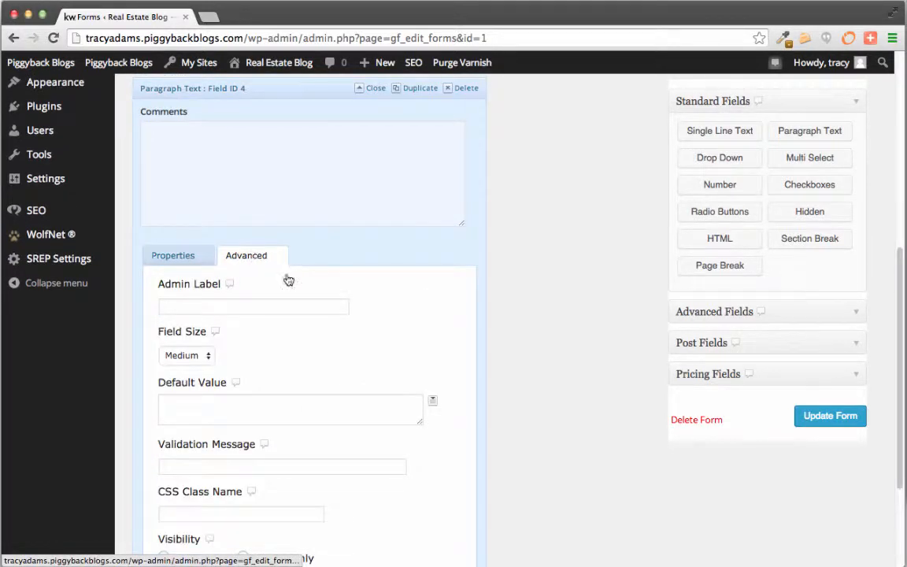
scroll(466, 357, down, 4)
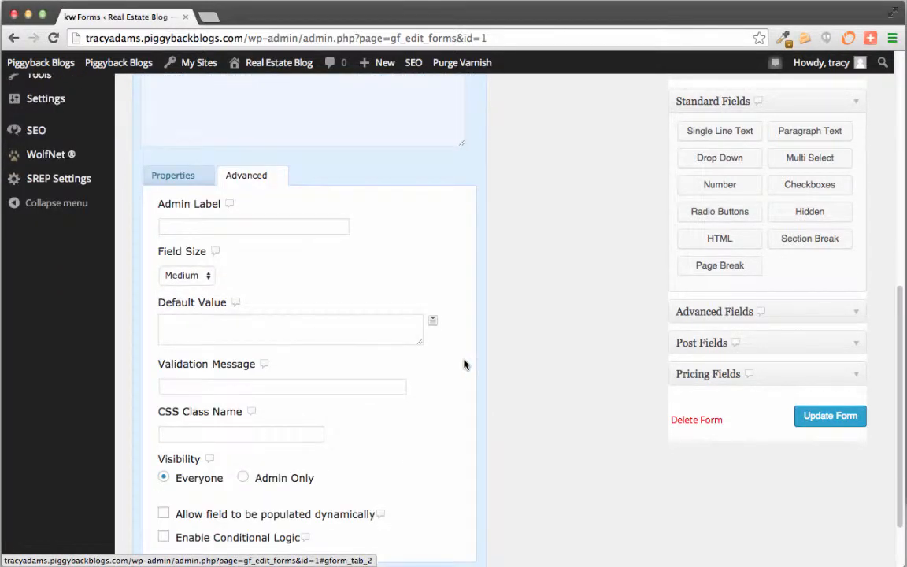
scroll(464, 364, up, 3)
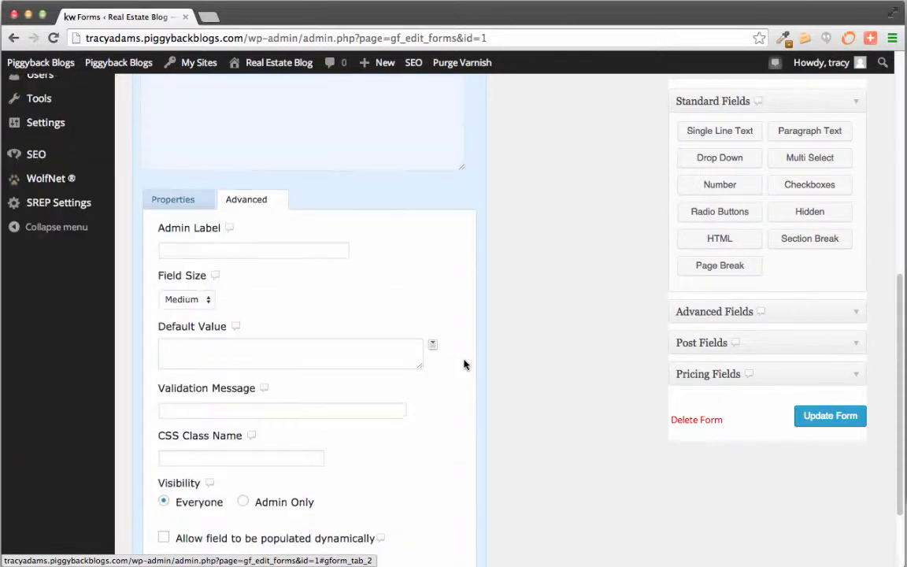
scroll(464, 365, up, 6)
click(163, 408)
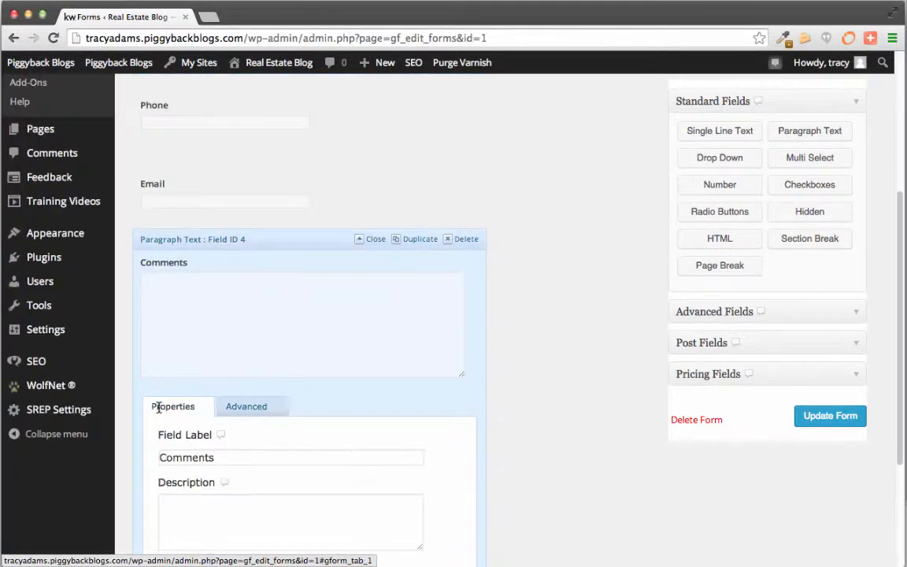
click(376, 239)
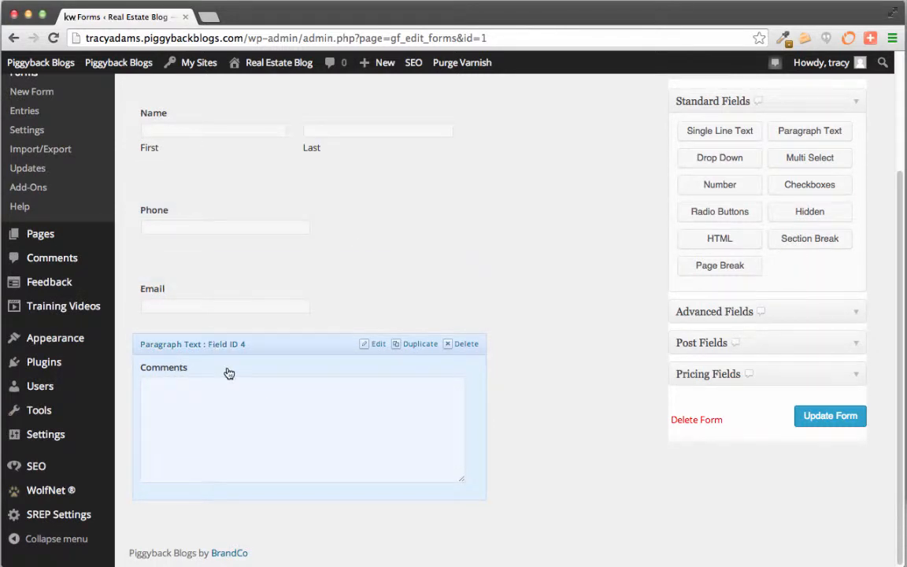
scroll(227, 371, up, 1)
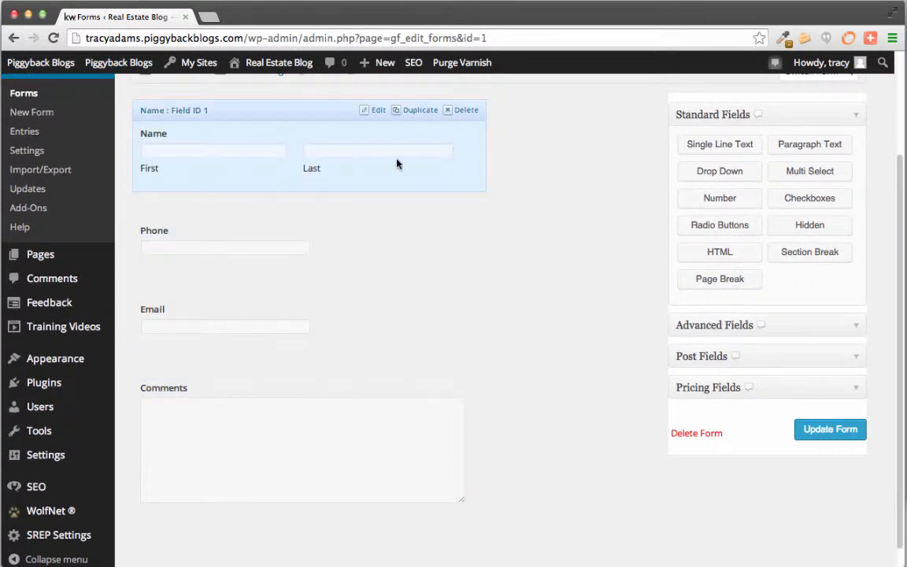
Tick Required on the Email field so it shows an asterisk like Name
click(377, 111)
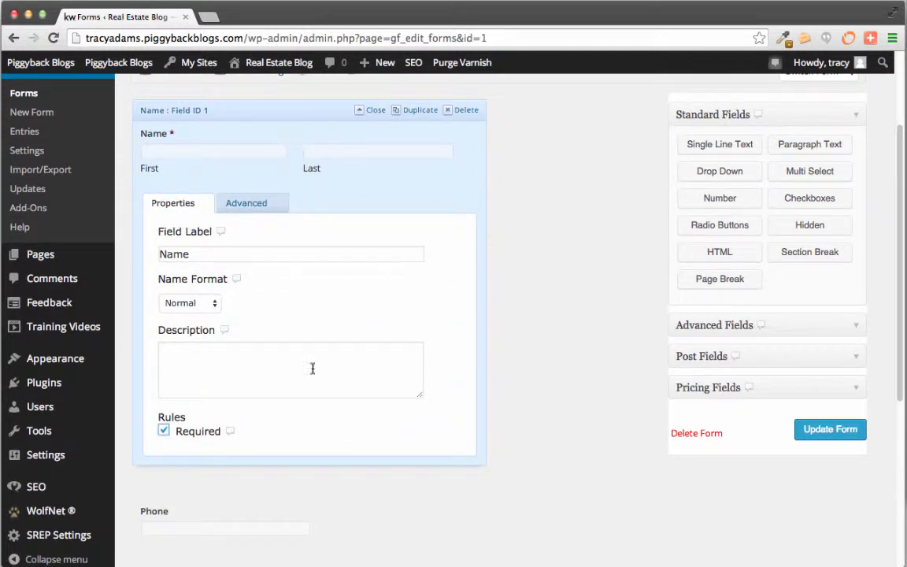
click(228, 109)
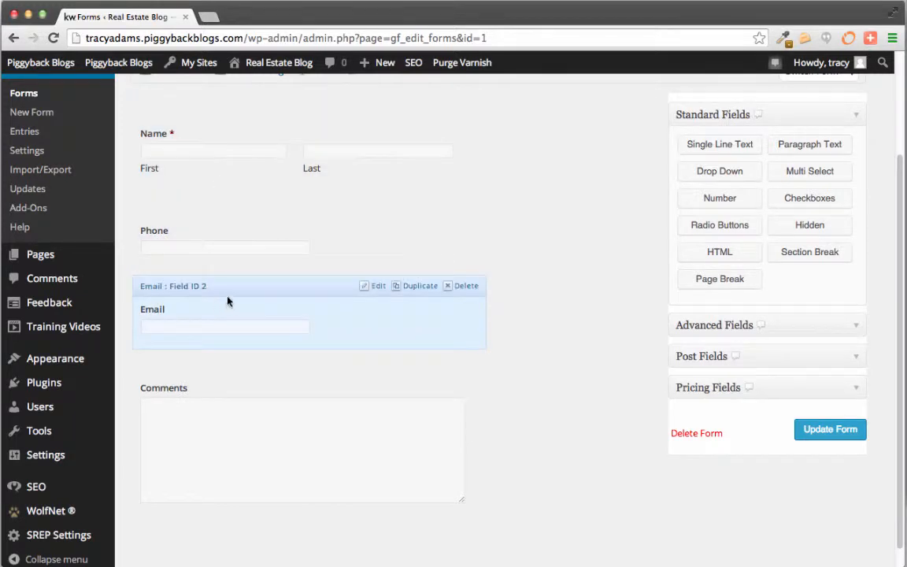
click(373, 286)
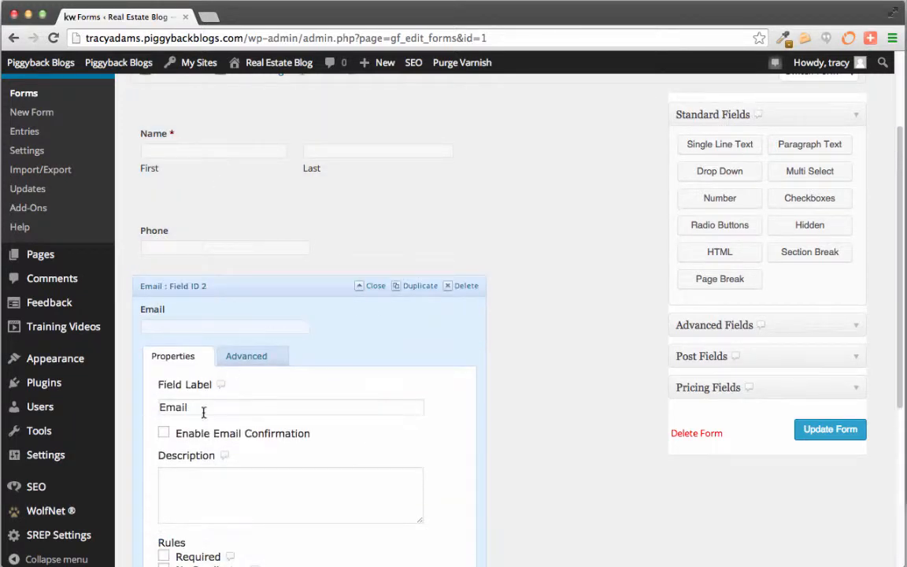
scroll(203, 411, down, 2)
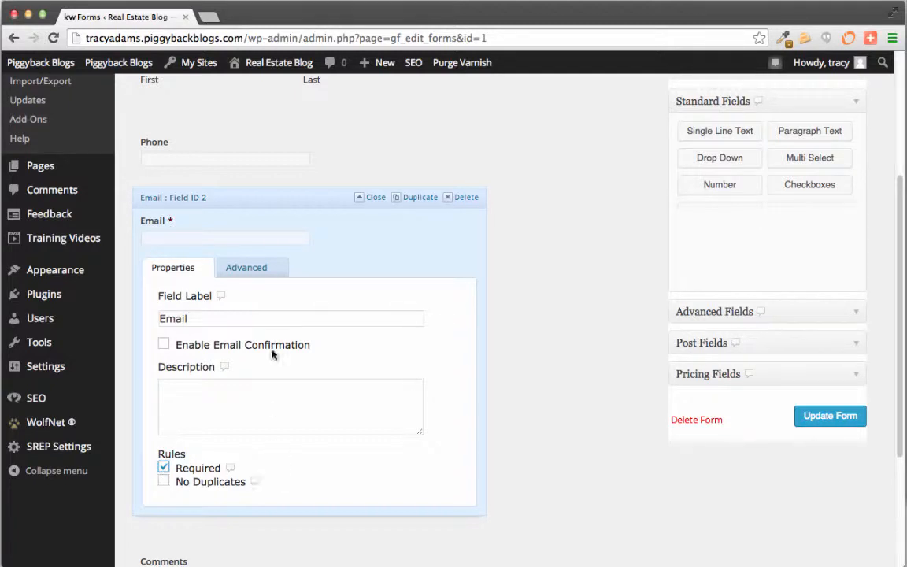
click(288, 198)
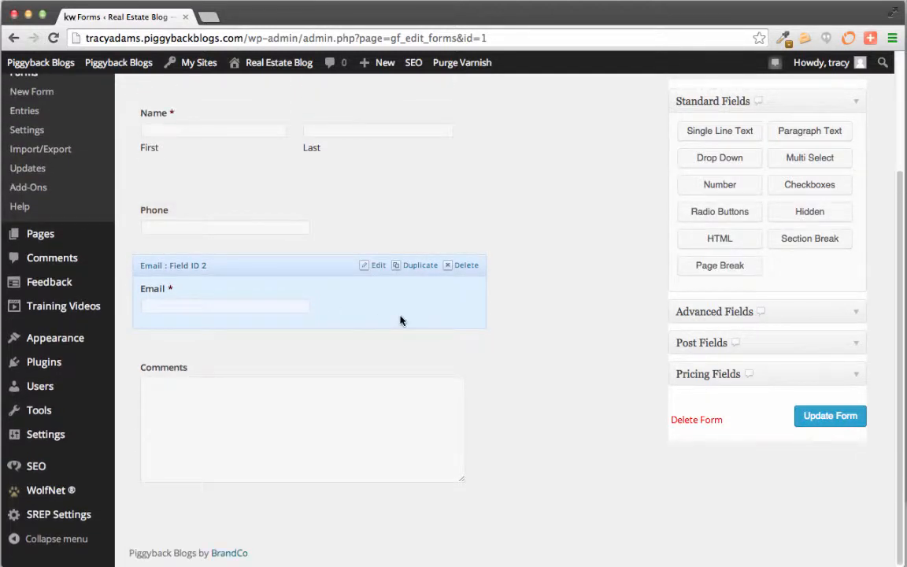
scroll(400, 319, up, 3)
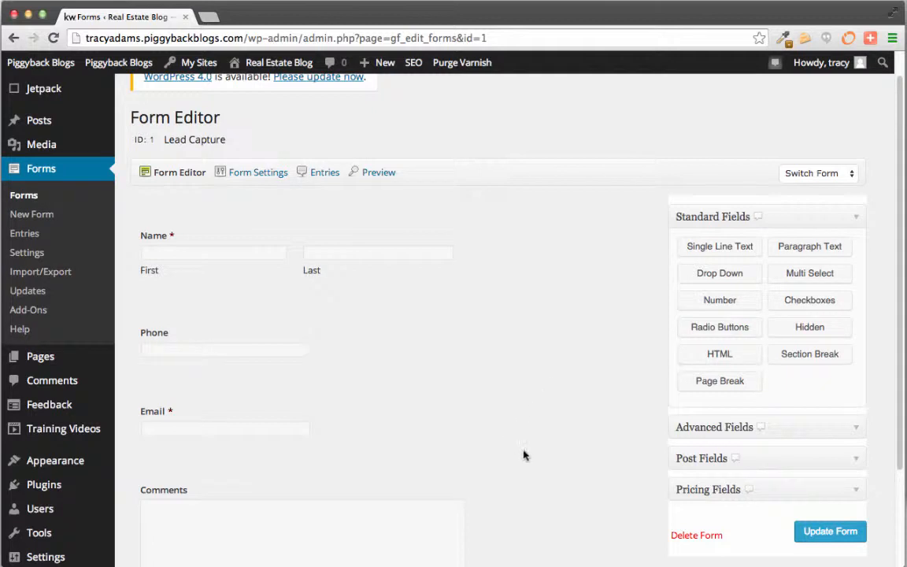
Save the Lead Capture form and go to its Notifications settings
click(832, 533)
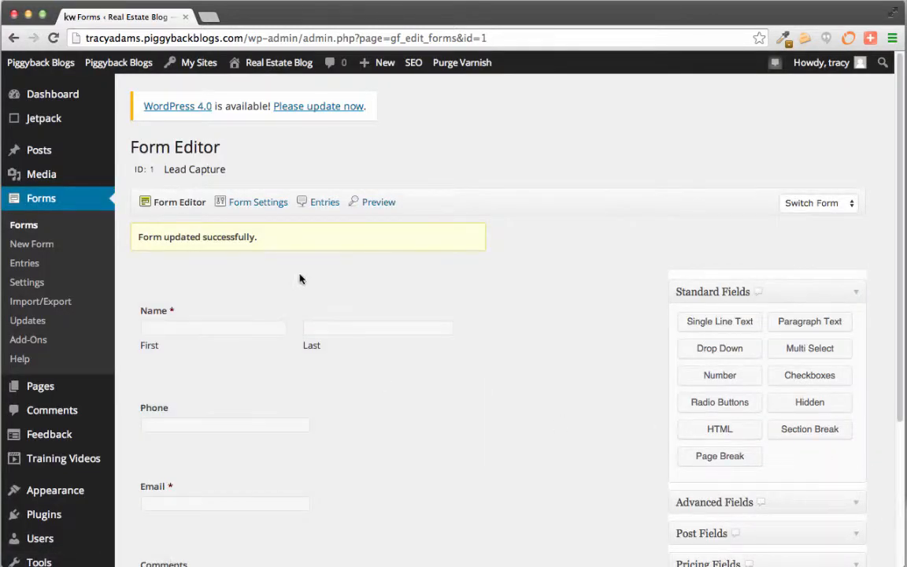
mouse_move(258, 208)
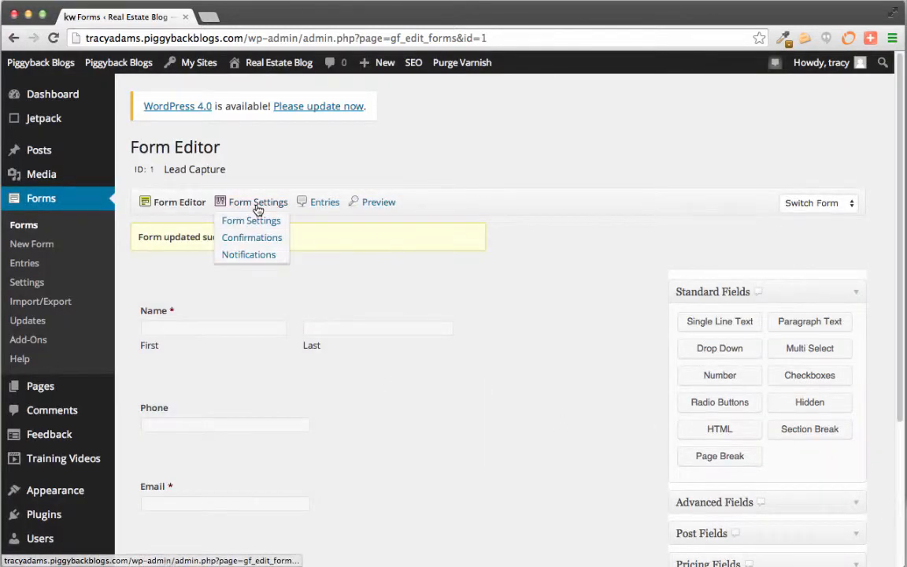
click(257, 261)
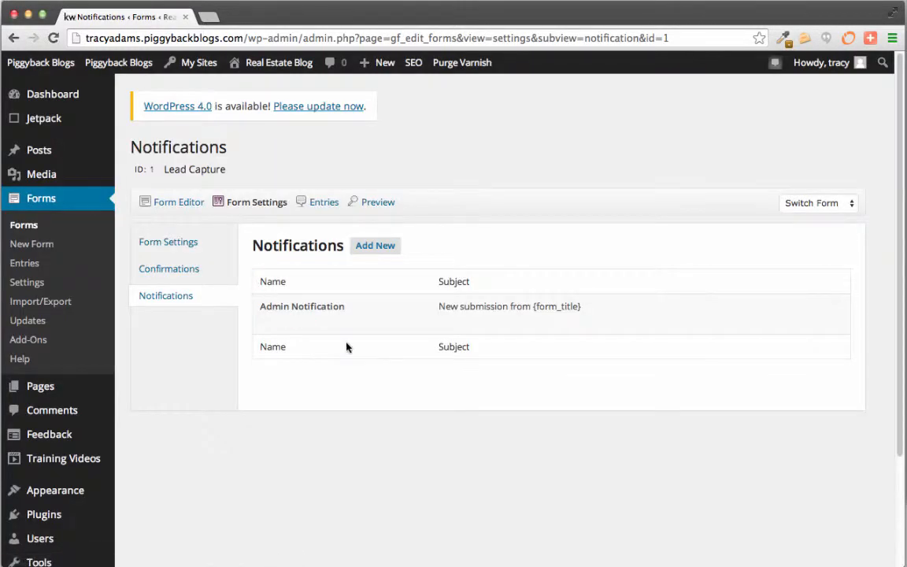
Replace {admin_email} with your own e-mail in Admin Notification's Send to Email, save, and return to Forms
click(269, 322)
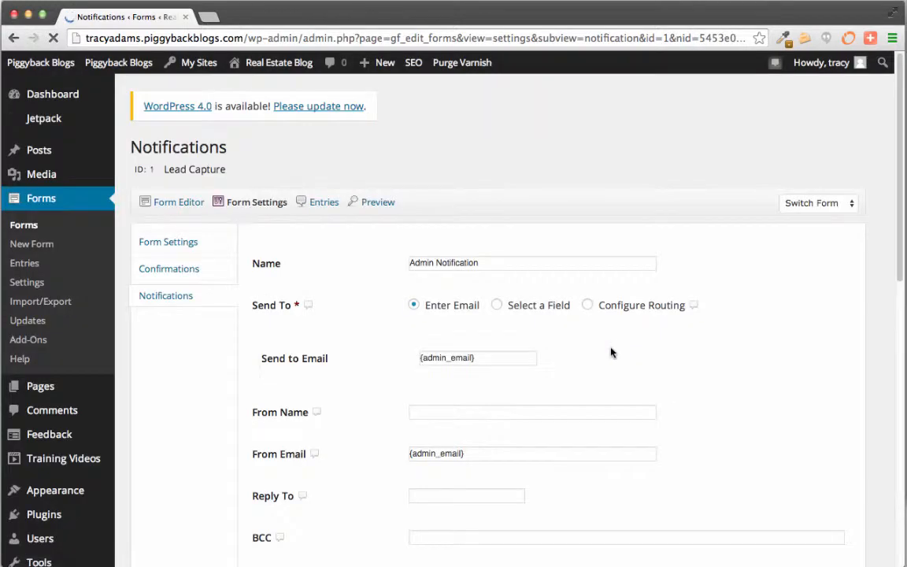
drag(492, 358, 390, 358)
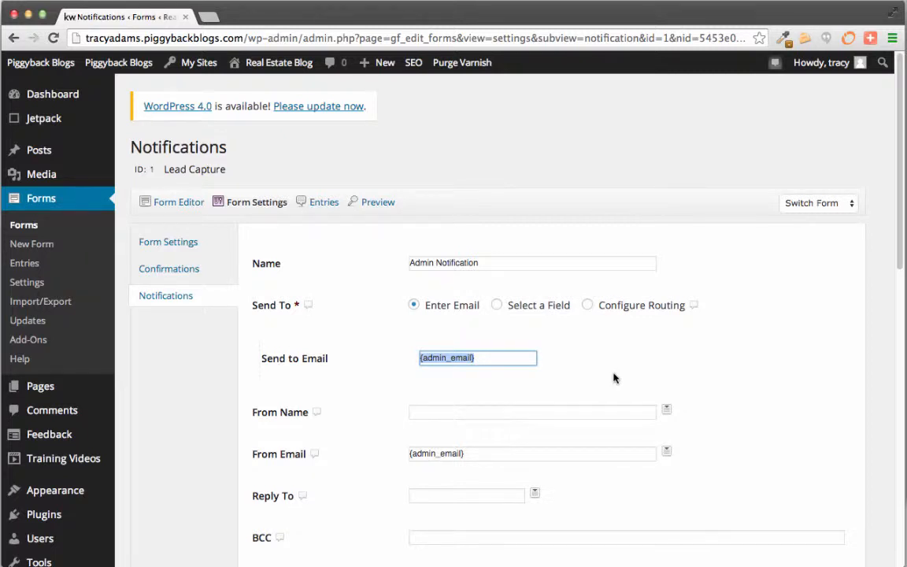
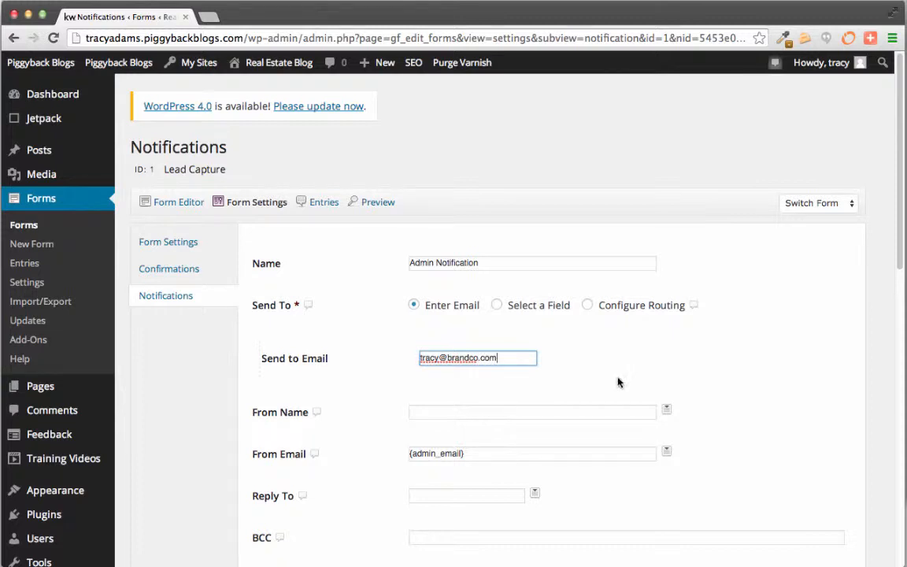
scroll(704, 390, down, 2)
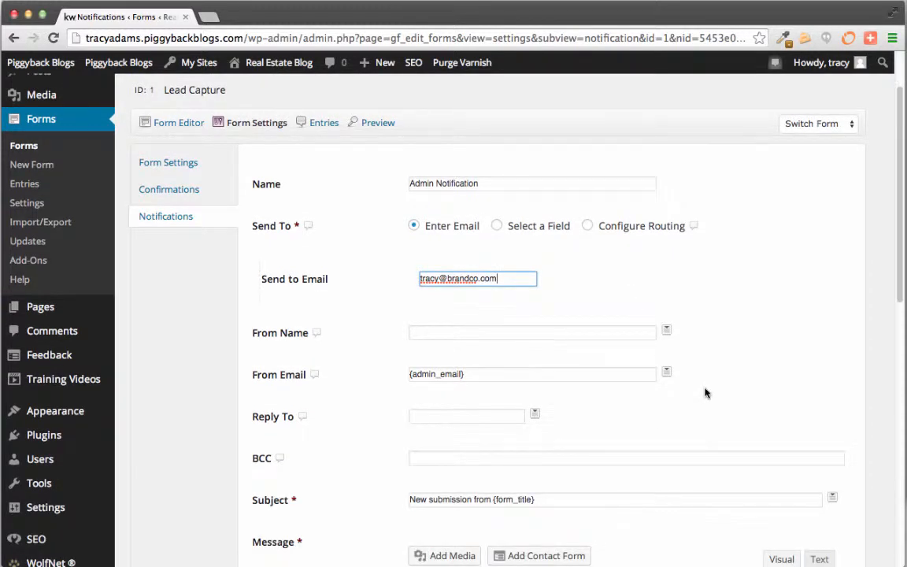
scroll(705, 391, down, 5)
scroll(706, 390, up, 3)
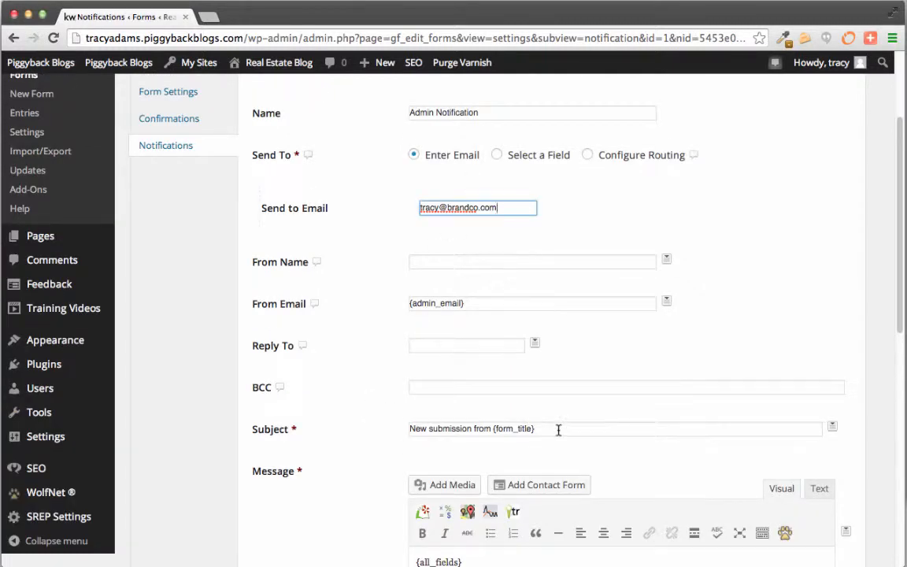
click(584, 430)
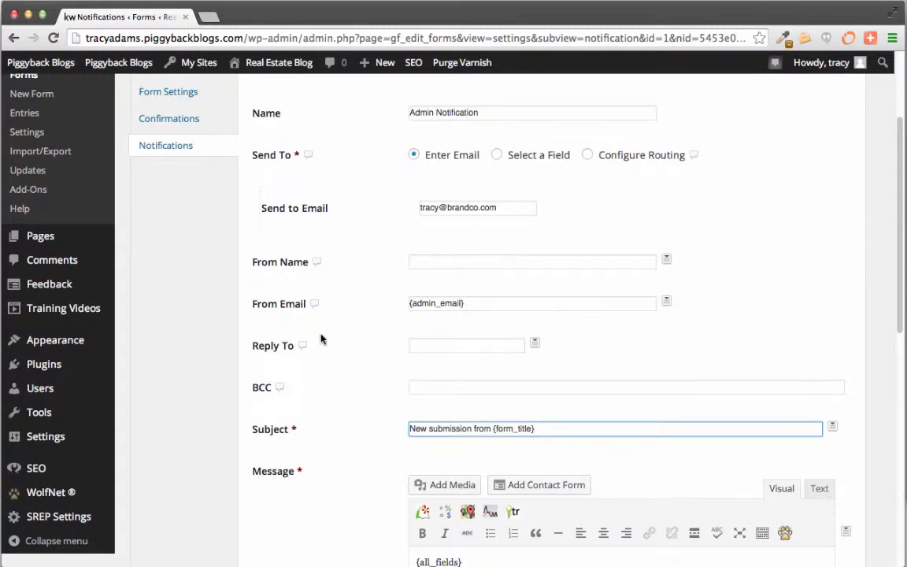
scroll(321, 338, down, 10)
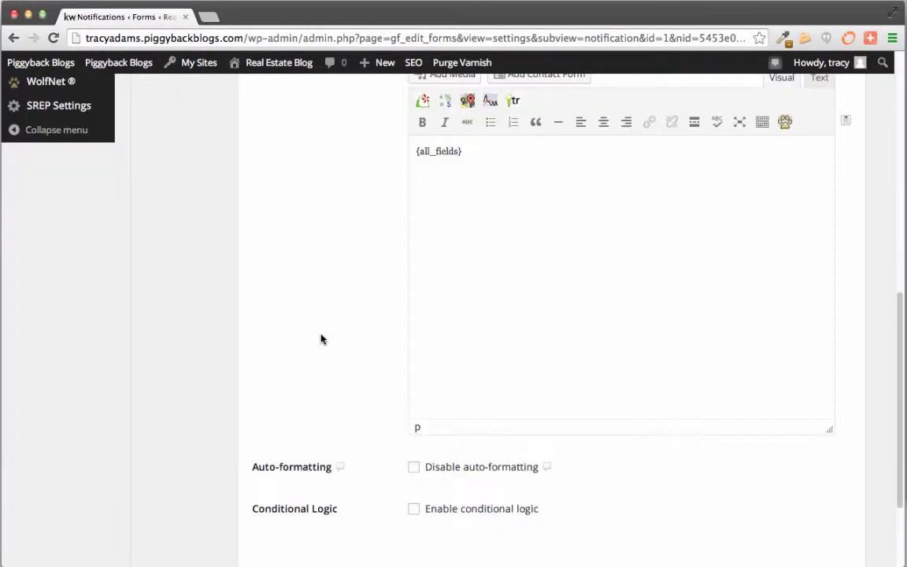
click(300, 470)
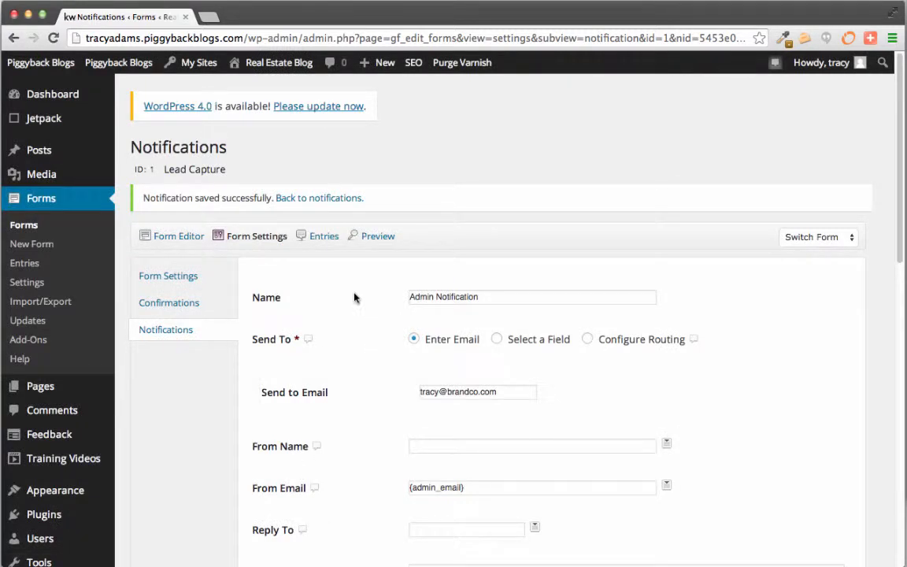
click(23, 226)
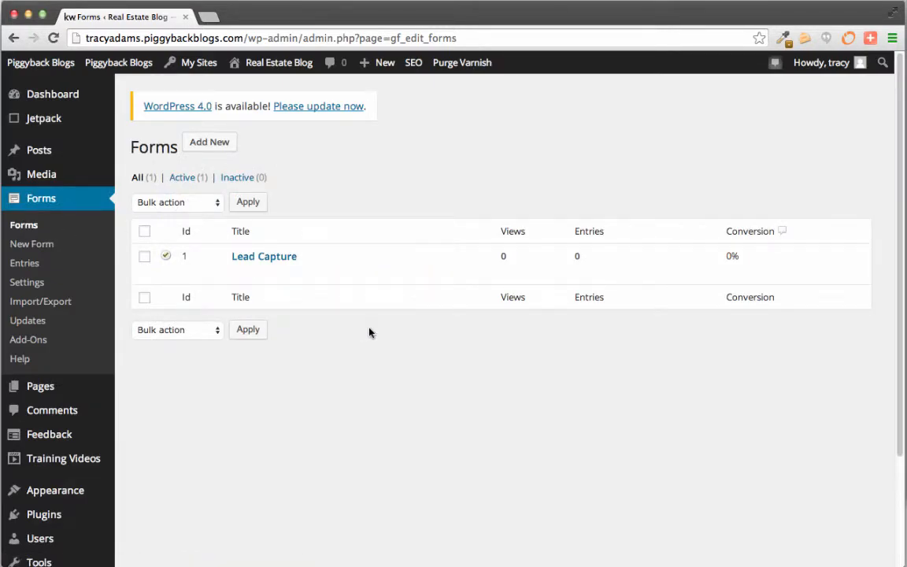
Draft a post 'My new listing' with an intro, a 'Photo here' placeholder and a contact invitation
mouse_move(17, 154)
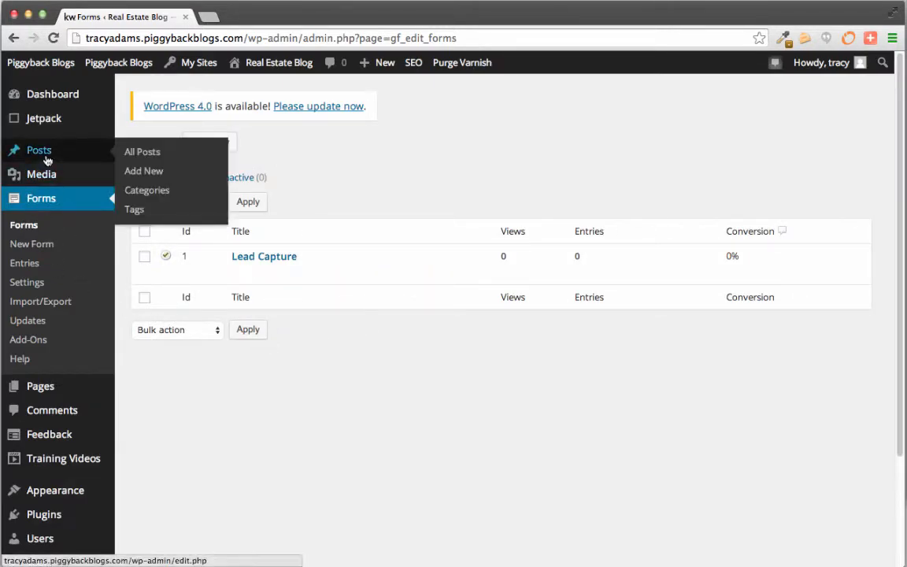
click(159, 176)
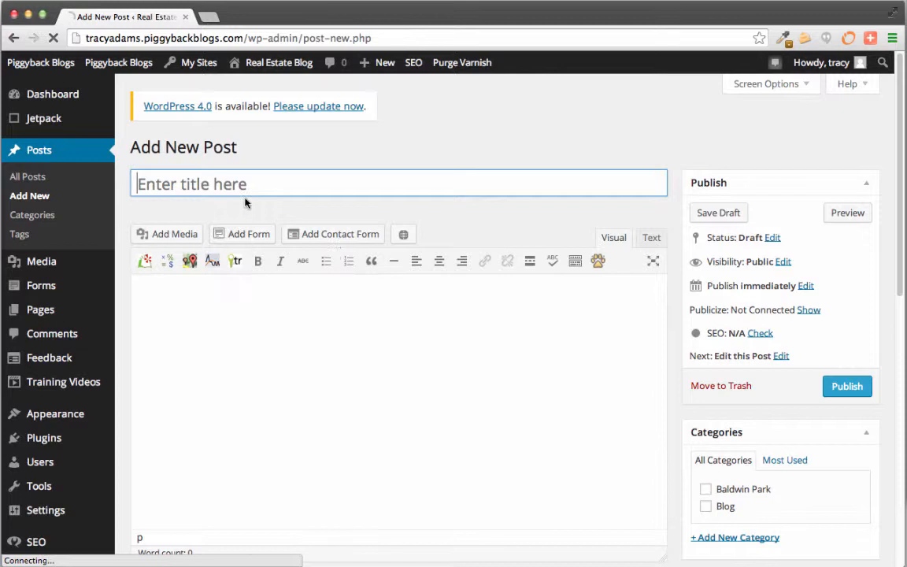
click(244, 186)
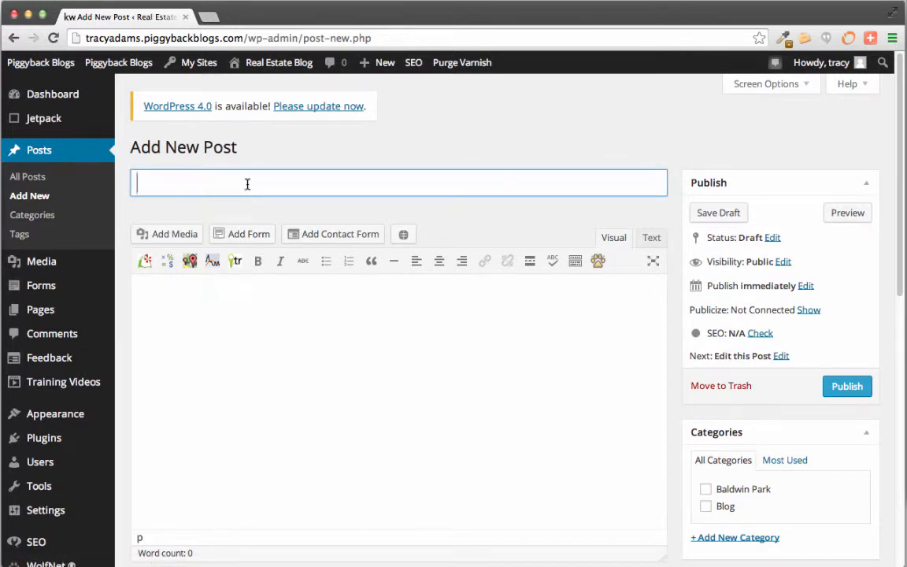
text(My new listing)
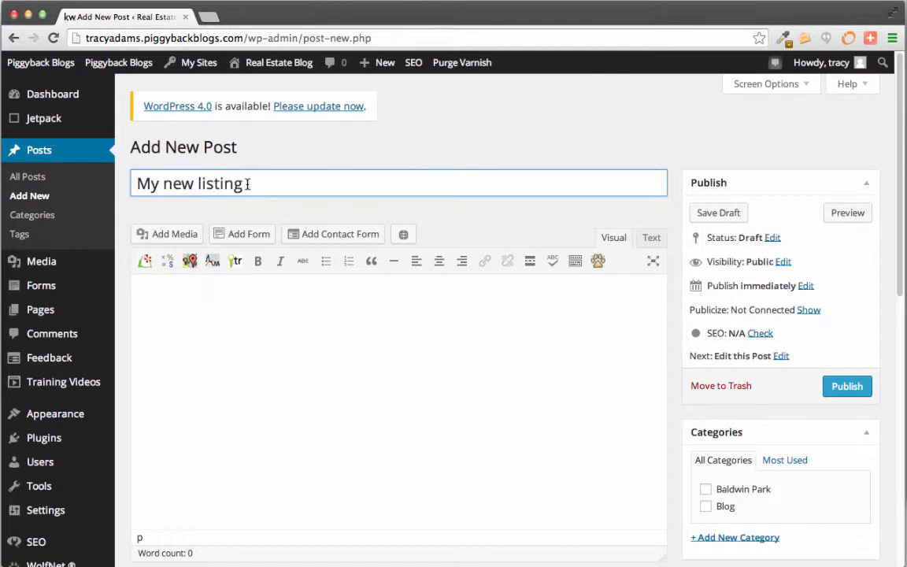
click(268, 317)
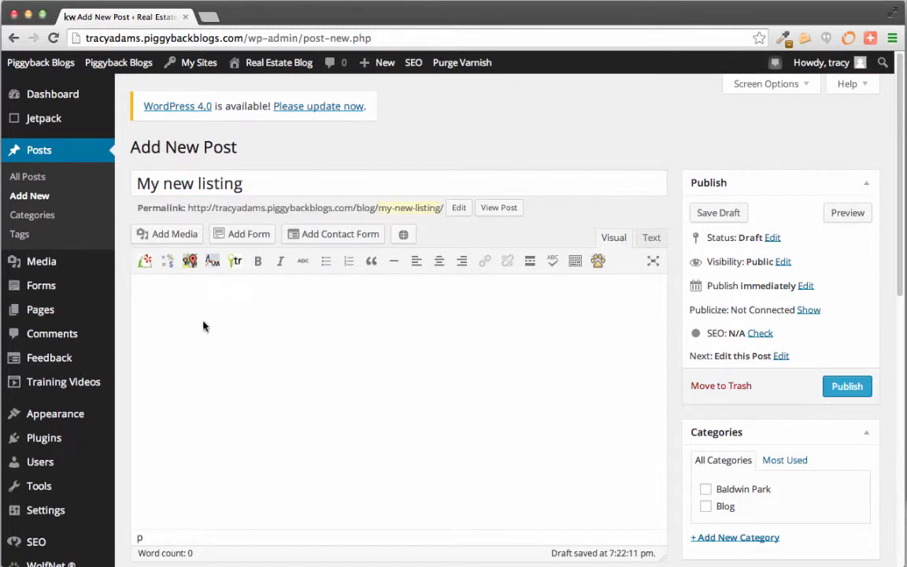
text(This is my super cool new listing)
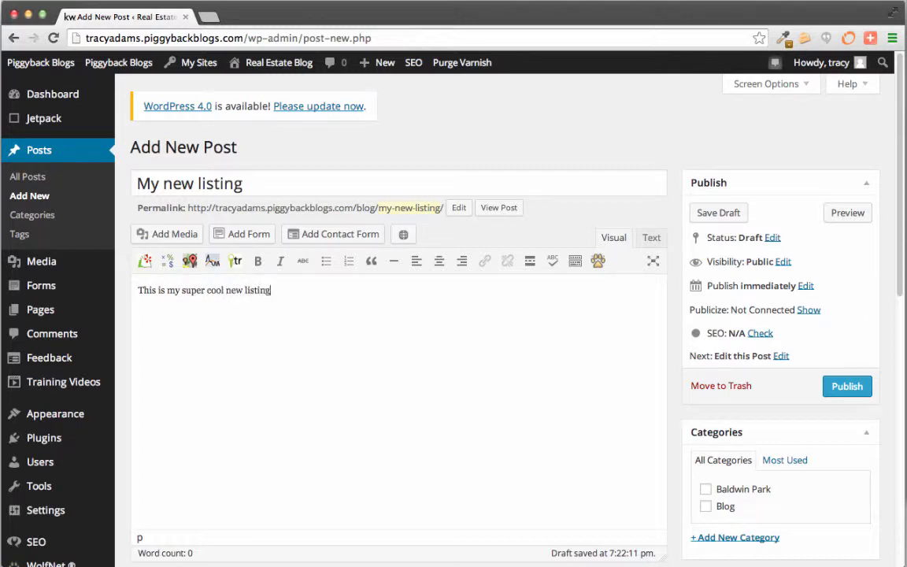
text(Photo here)
text(<)
text(Want to know more?)
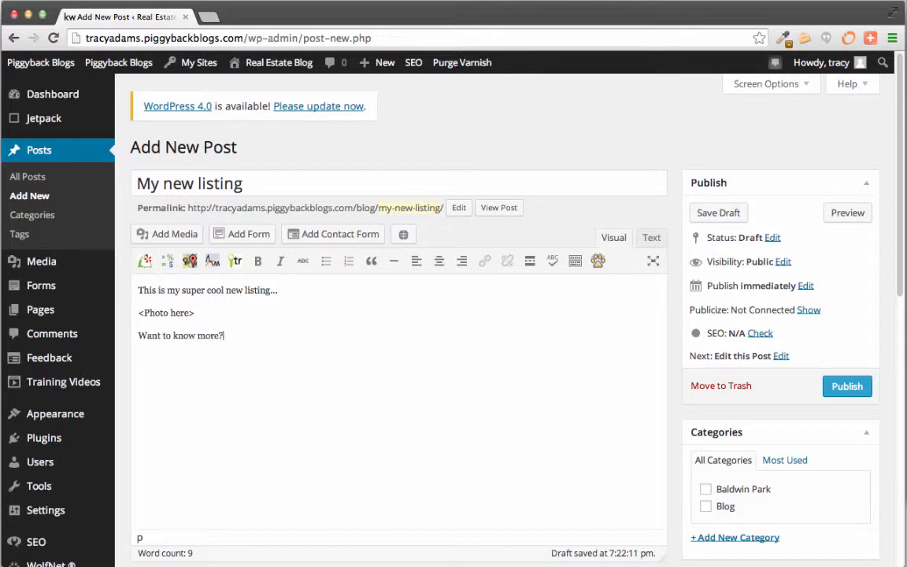
text( Feel free to contact me about it)
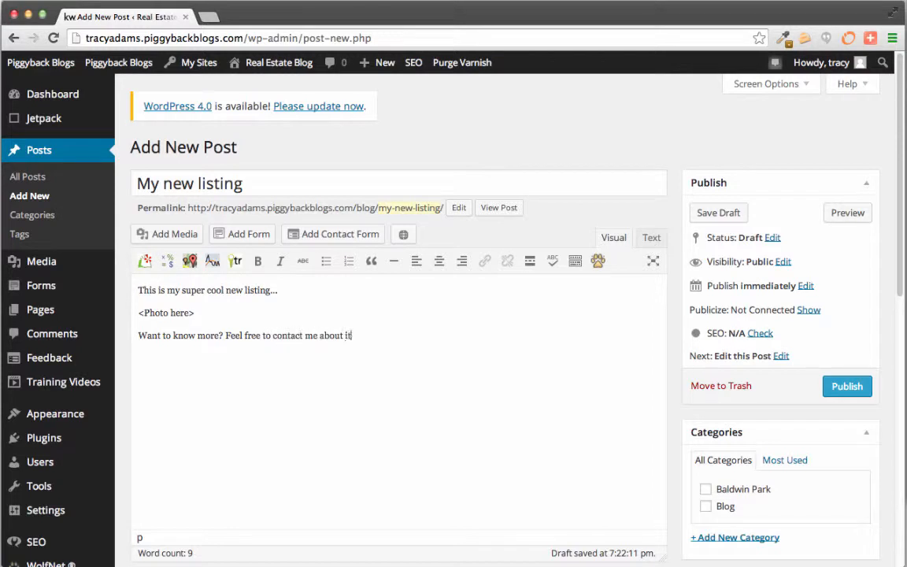
click(333, 238)
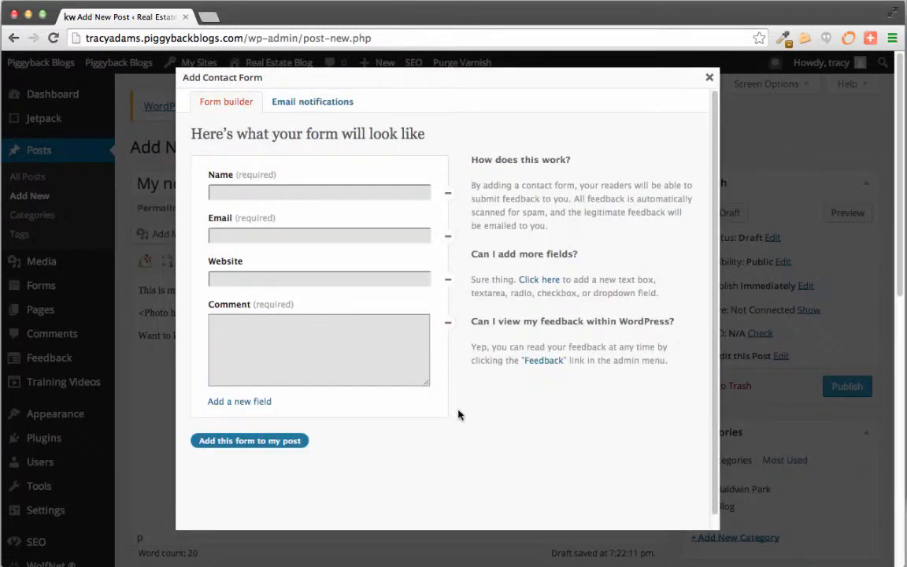
click(332, 106)
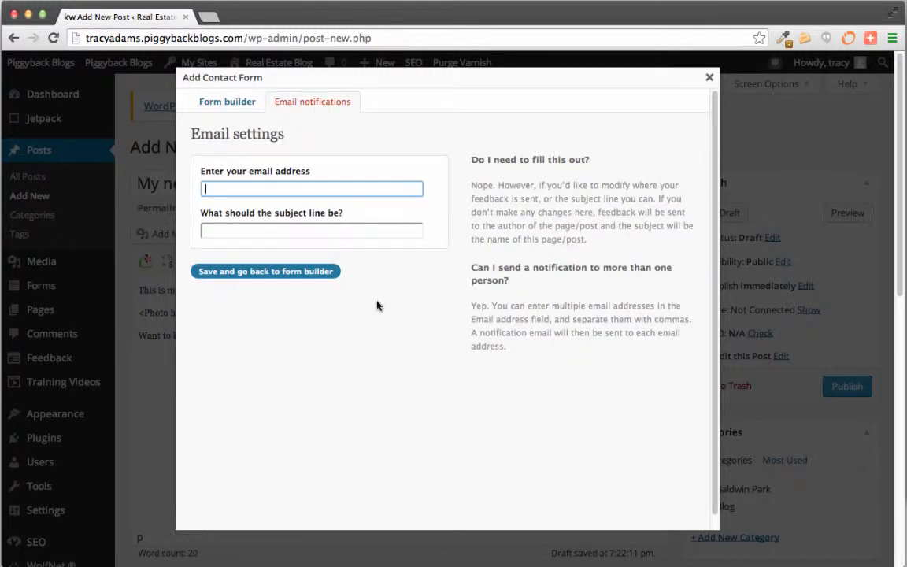
click(709, 78)
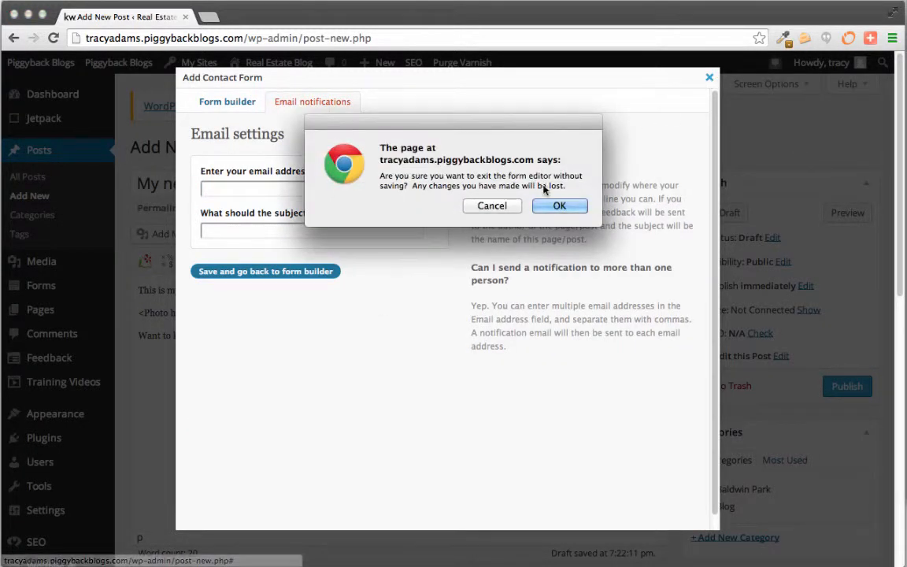
click(557, 206)
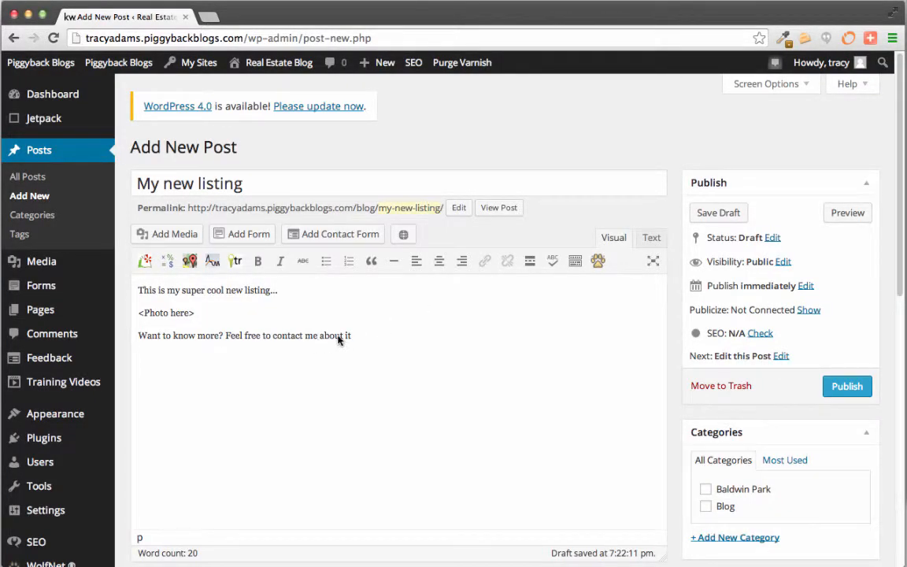
click(576, 262)
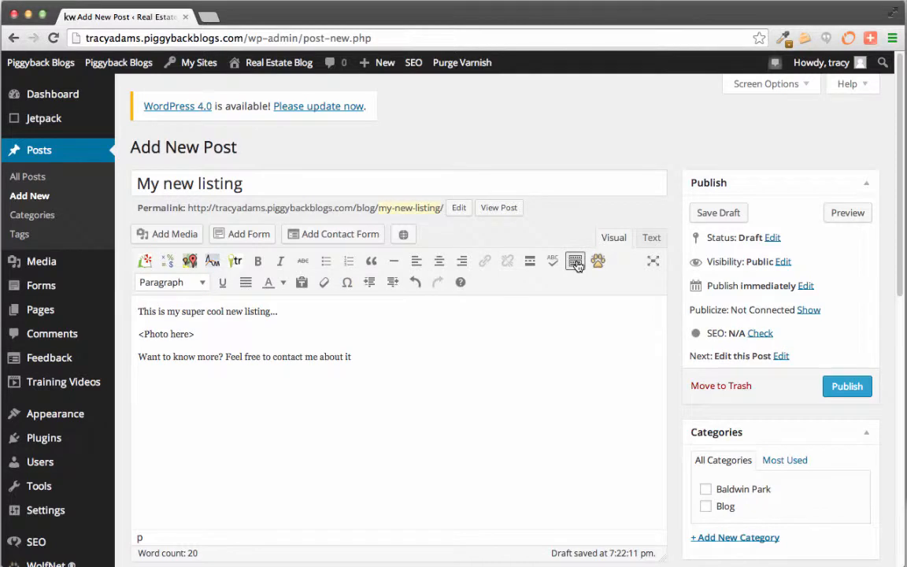
click(575, 263)
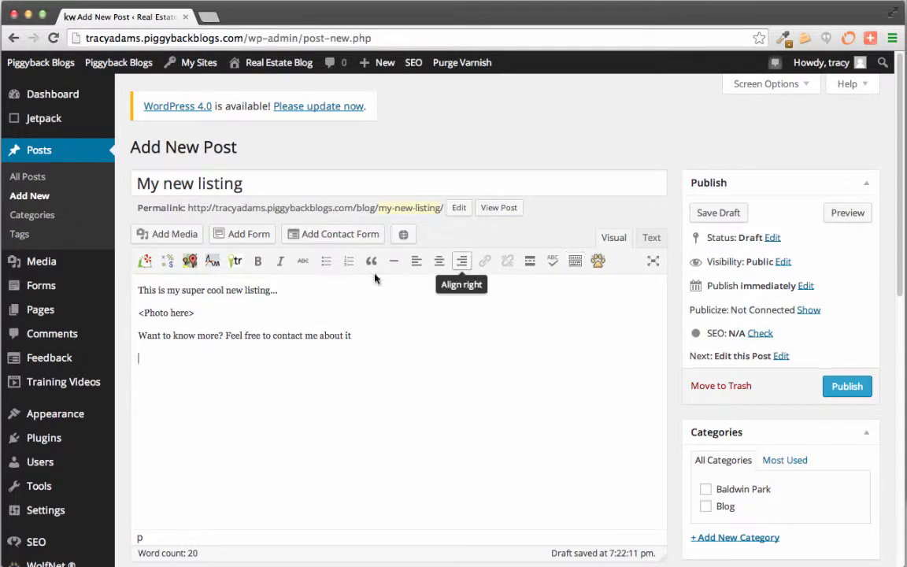
Insert the Lead Capture form shortcode without title or description, then publish the post
click(255, 241)
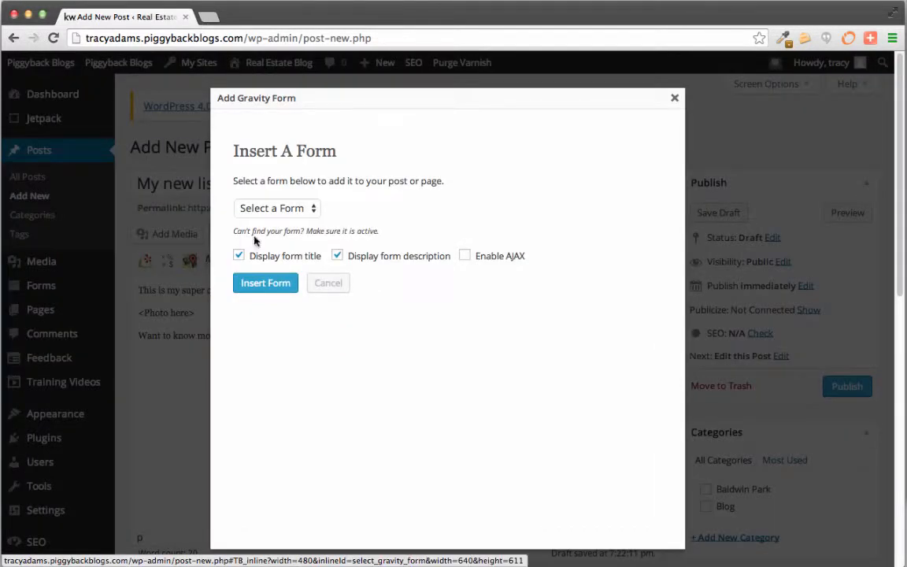
click(286, 214)
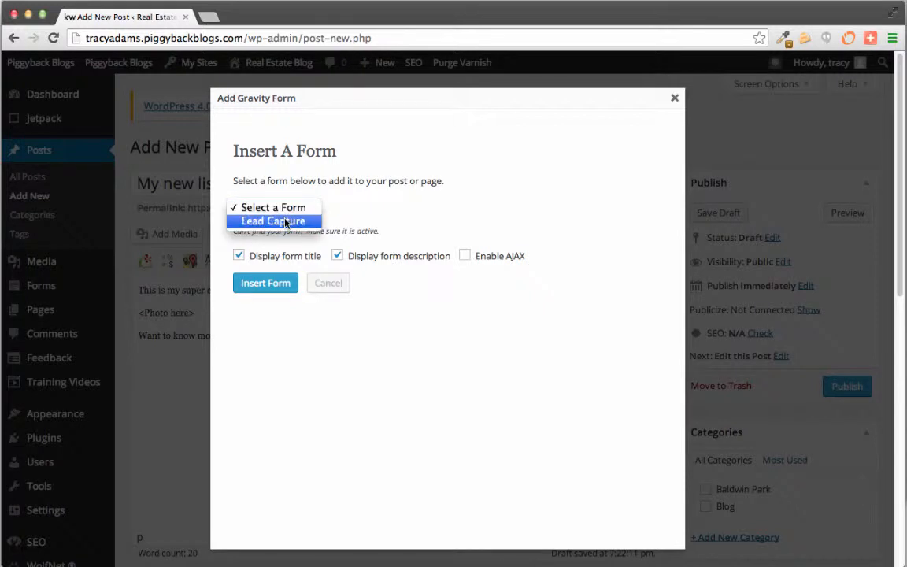
click(286, 223)
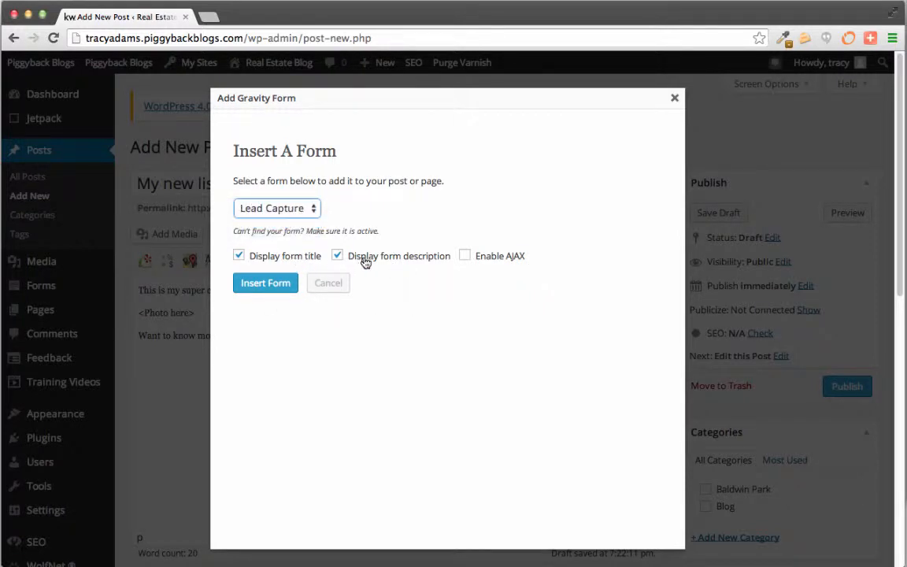
click(312, 258)
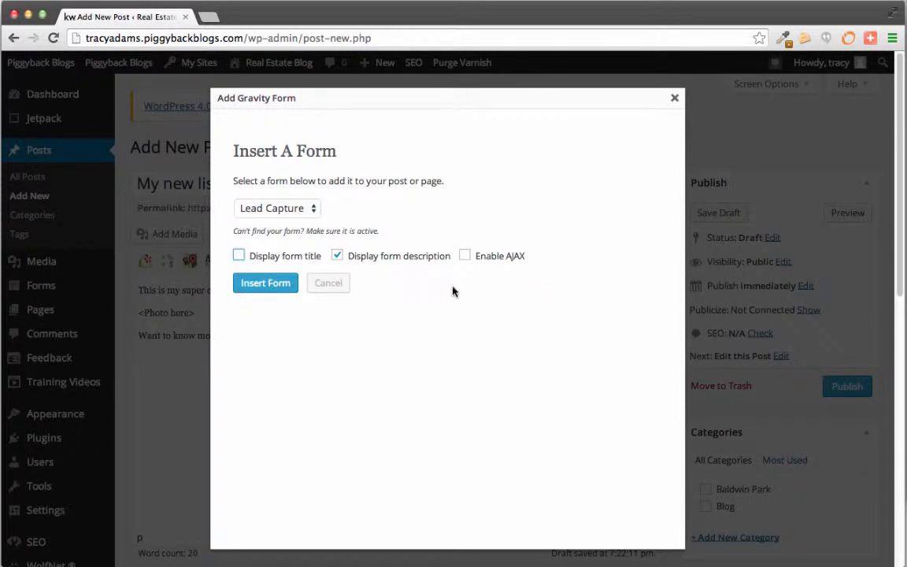
click(401, 263)
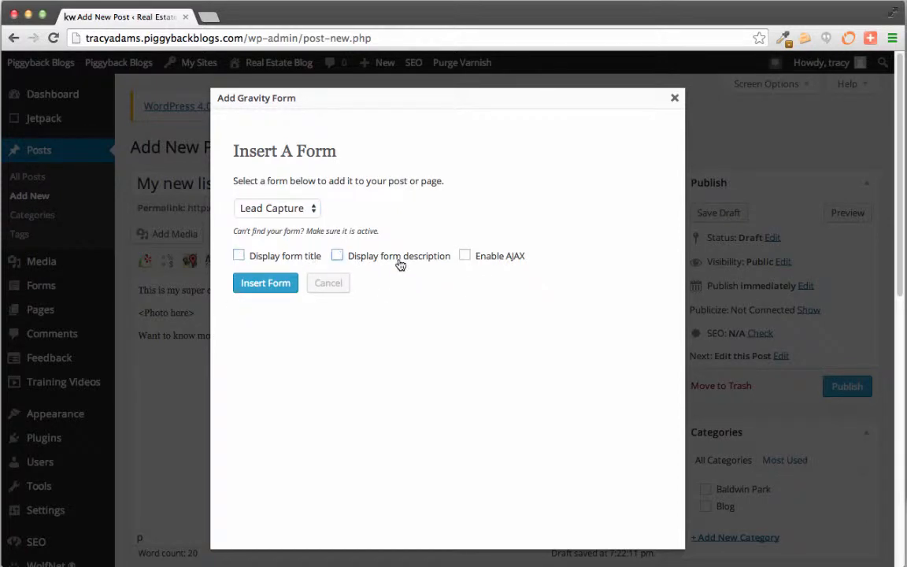
click(259, 284)
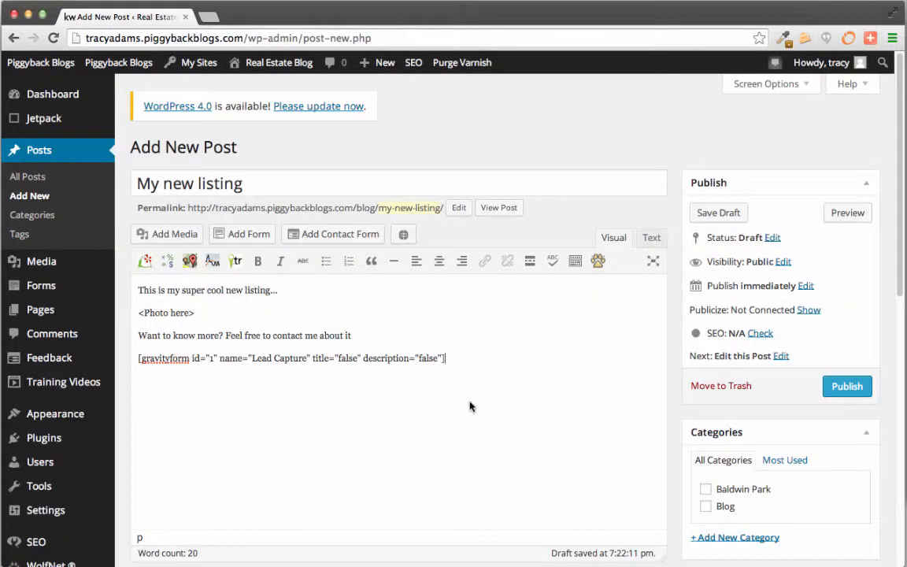
click(861, 391)
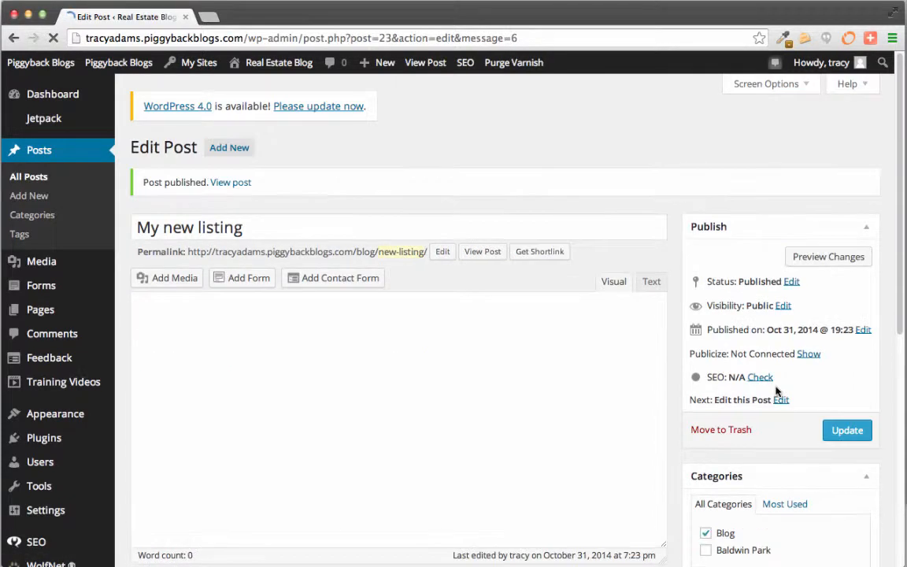
Open the live 'My new listing' post in a new tab, check its form, then return to the editor
right_click(479, 256)
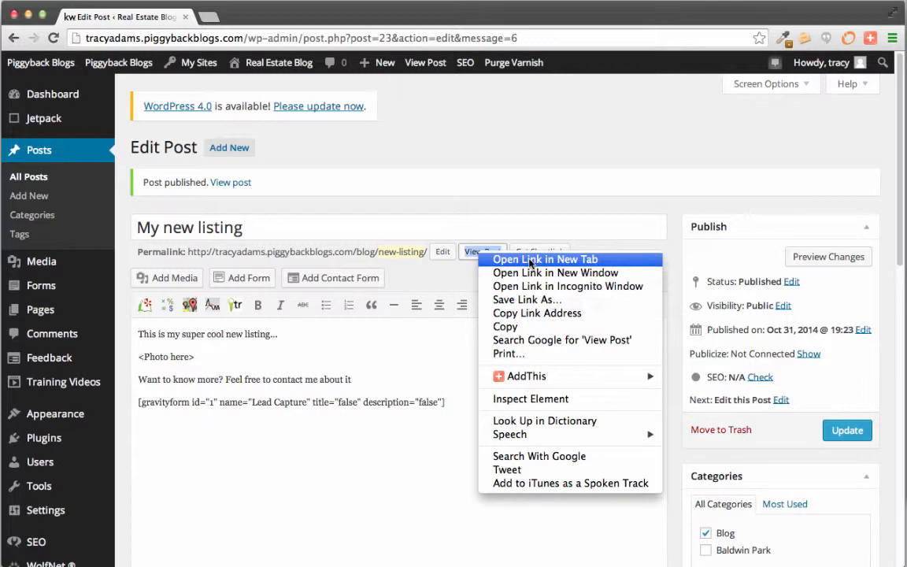
click(531, 260)
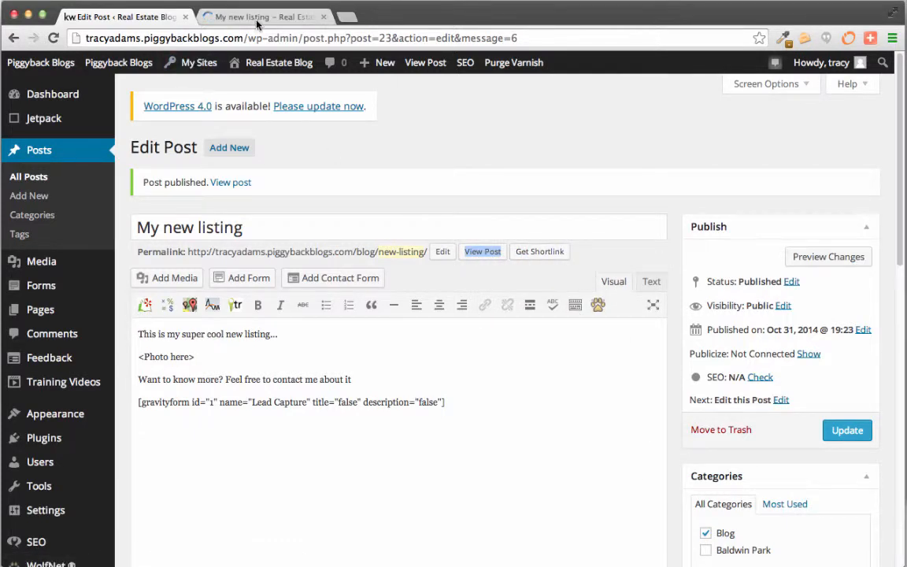
click(257, 24)
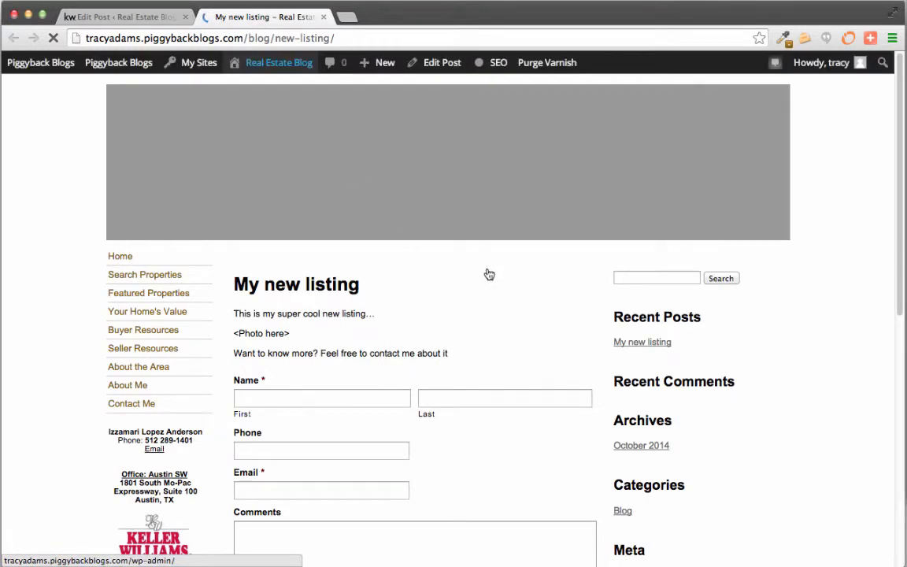
scroll(546, 284, down, 4)
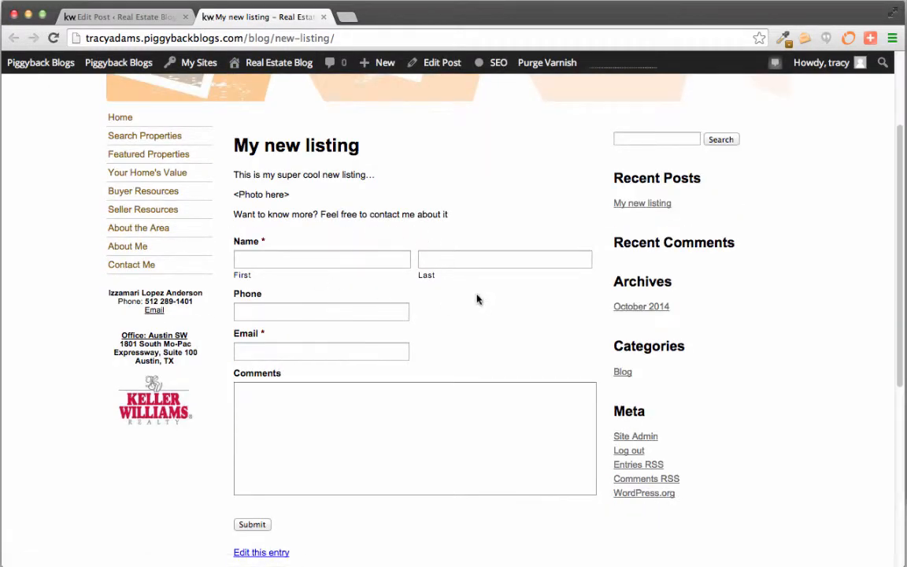
scroll(480, 302, down, 1)
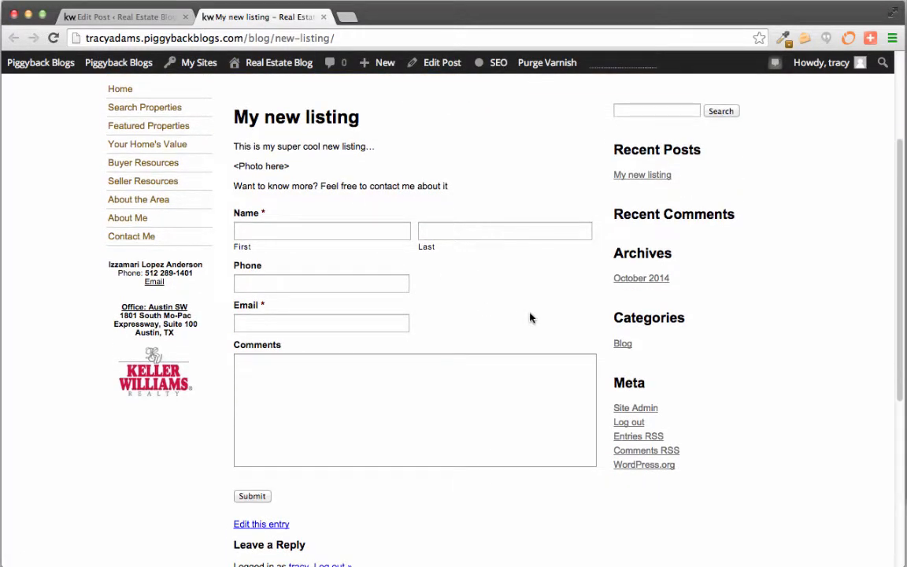
scroll(530, 317, up, 3)
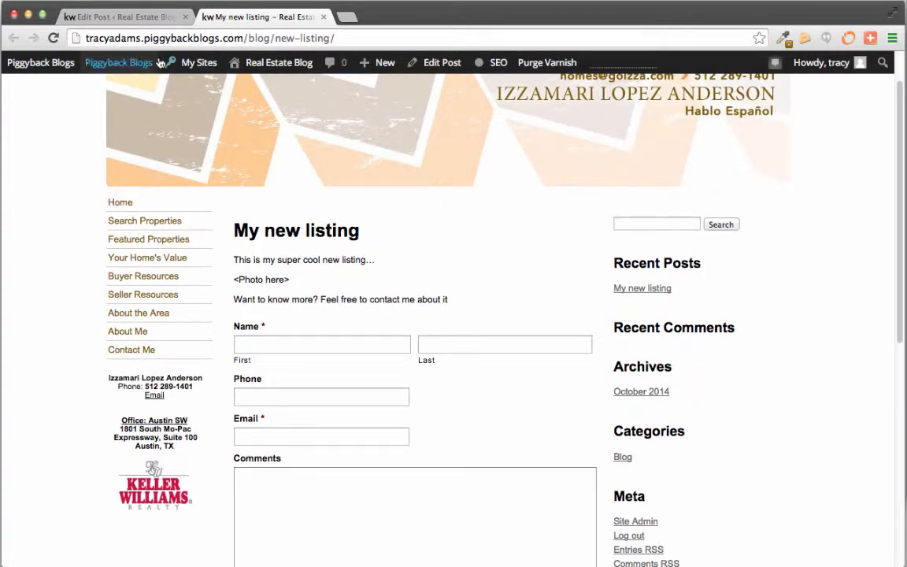
click(118, 16)
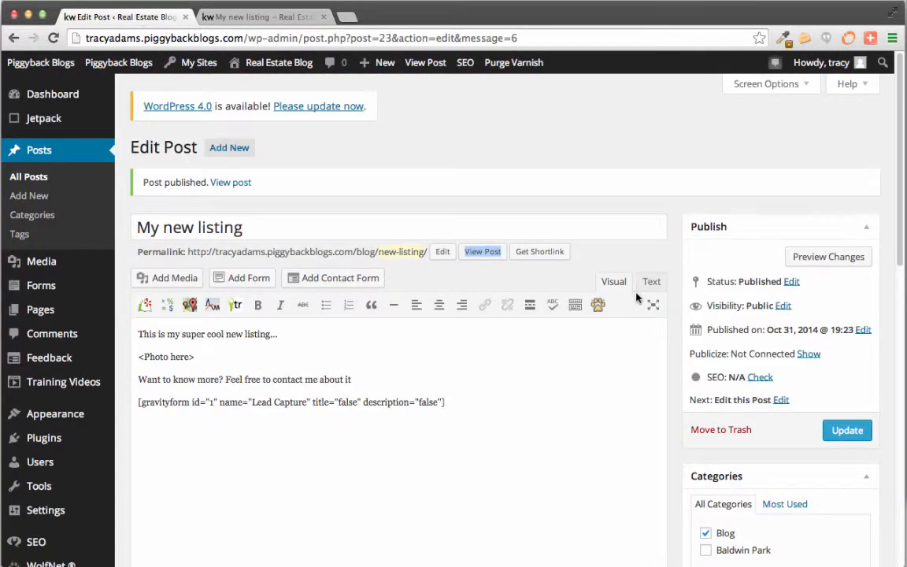
mouse_move(53, 295)
mouse_move(53, 319)
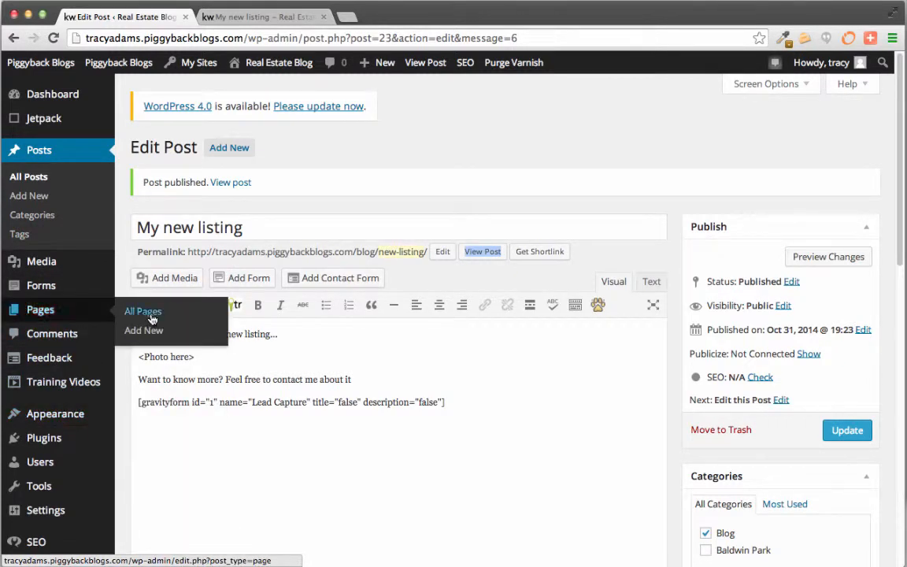
Create a new page titled 'Contact Us' with the body text "We're here to help"
click(153, 334)
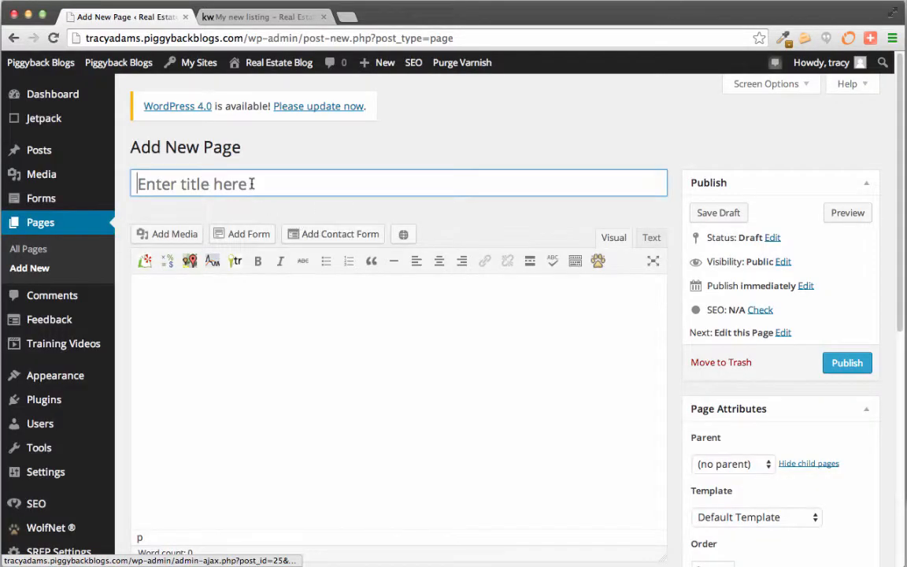
click(252, 183)
text(C)
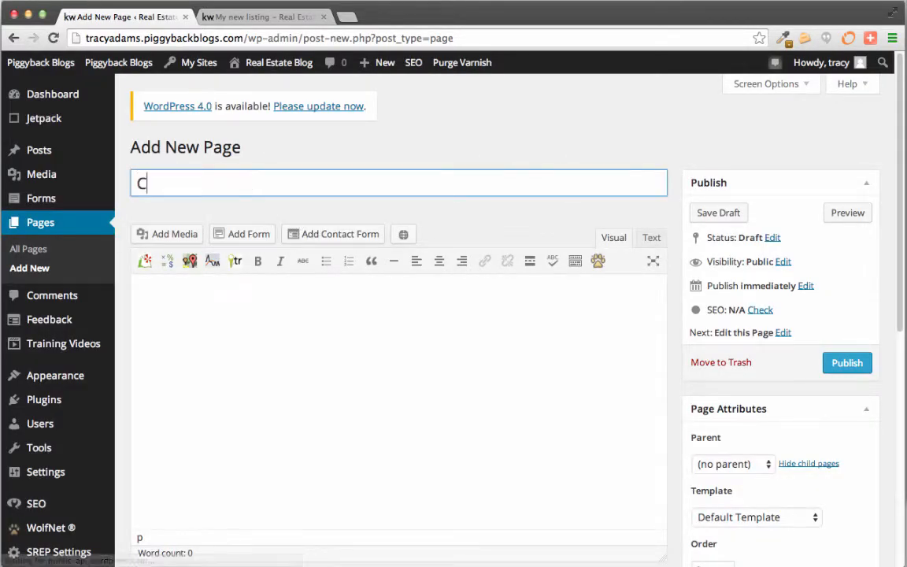
text(ontact Us)
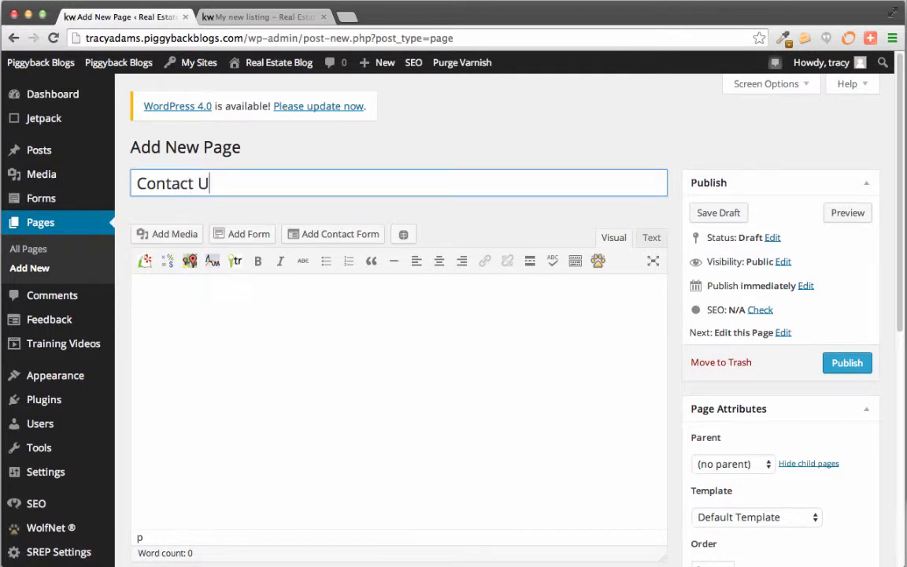
click(272, 315)
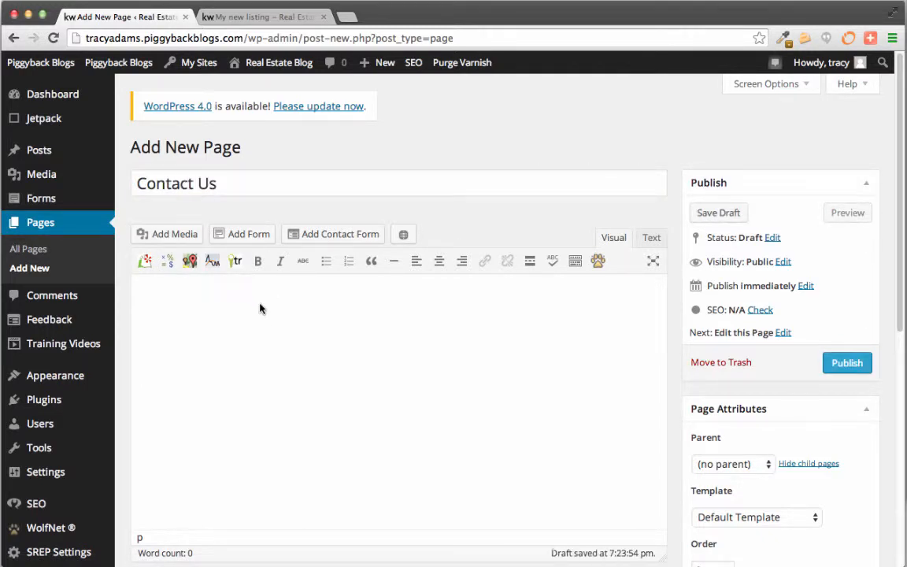
text(We're here to help)
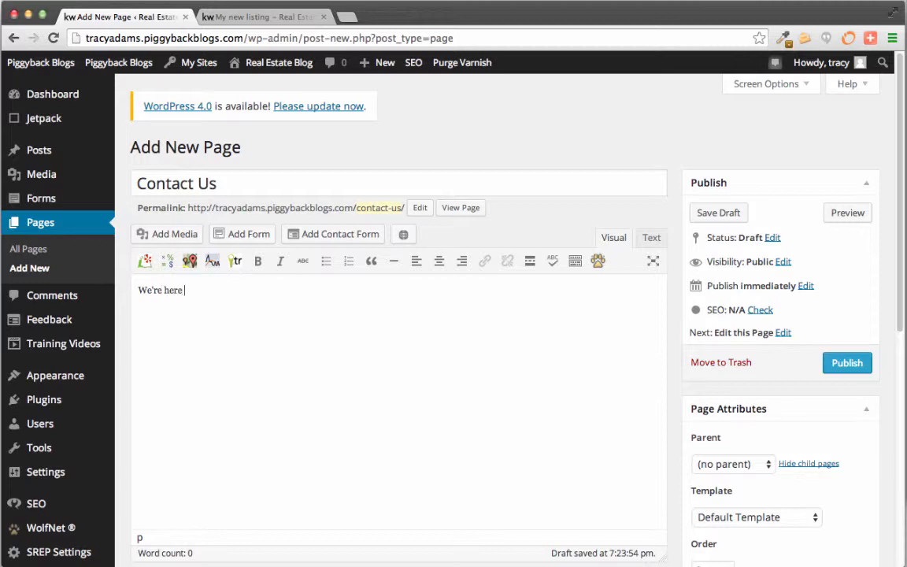
Embed the Lead Capture form without title or description, then publish the page
click(240, 233)
click(267, 213)
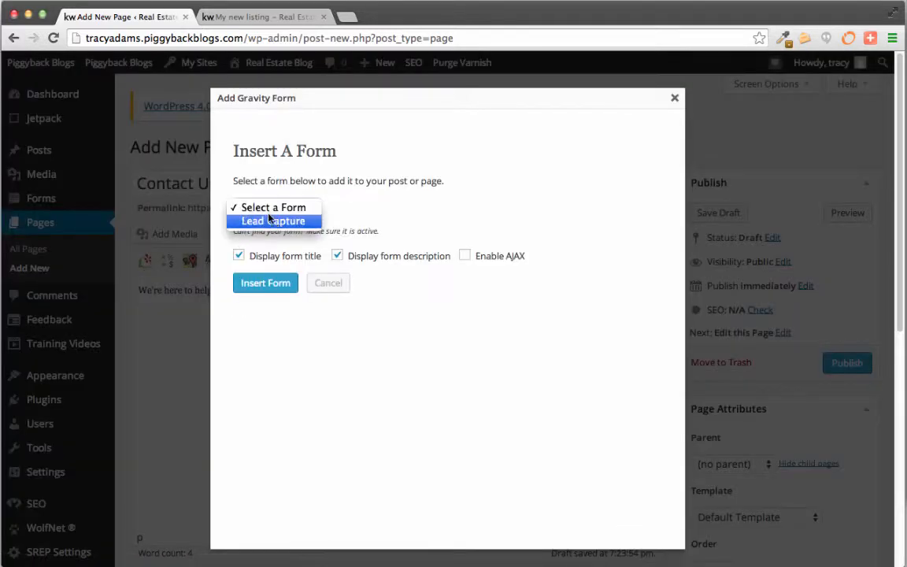
click(266, 222)
click(305, 260)
click(337, 256)
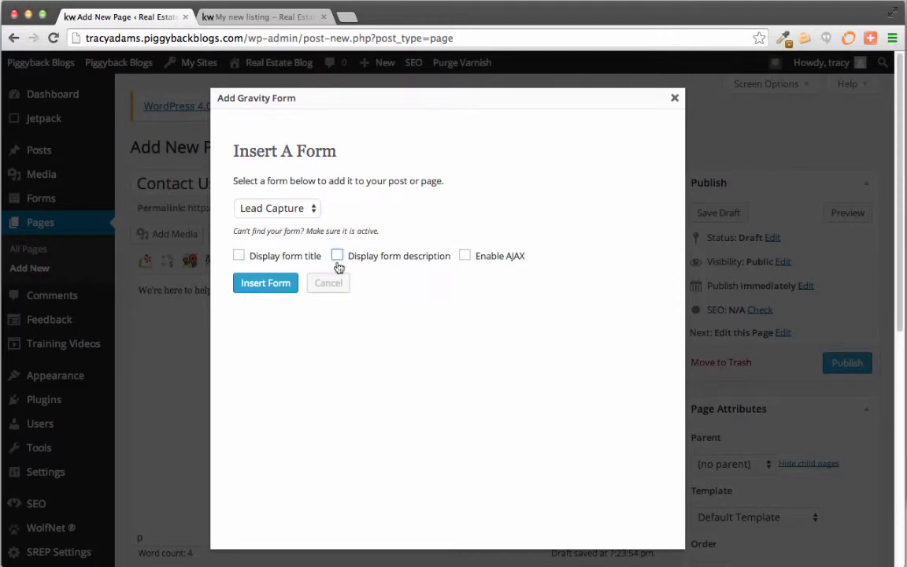
click(239, 284)
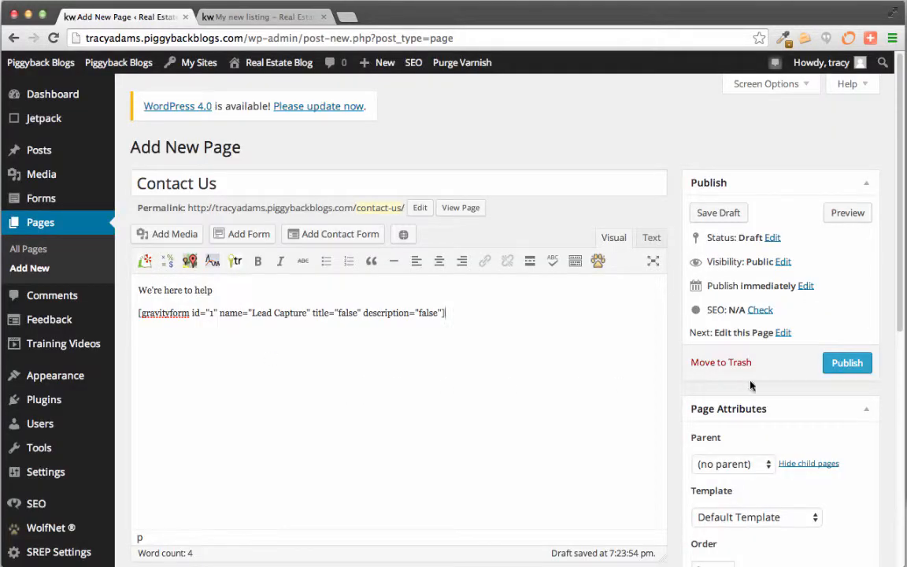
click(847, 364)
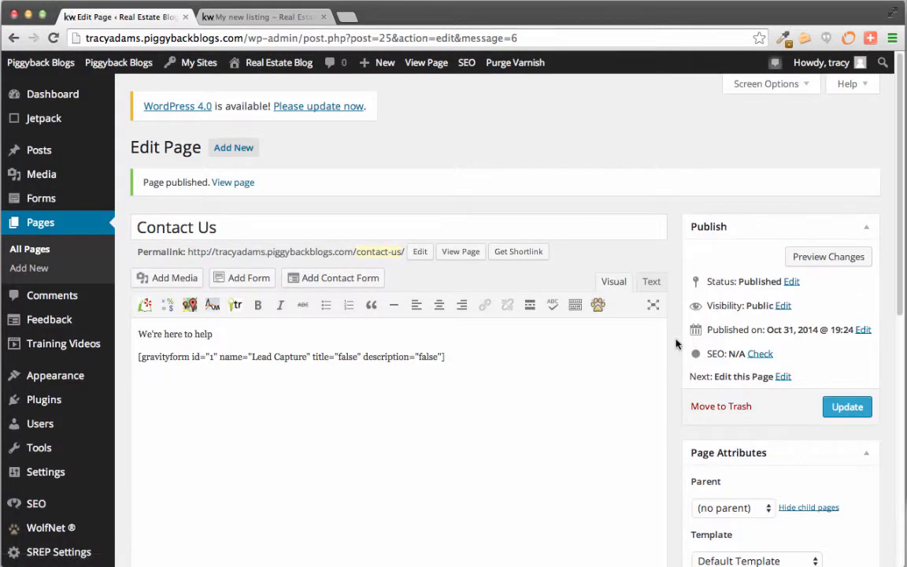
Open the published Contact Us page in a new tab and scroll through its Lead Capture form
right_click(461, 252)
click(504, 257)
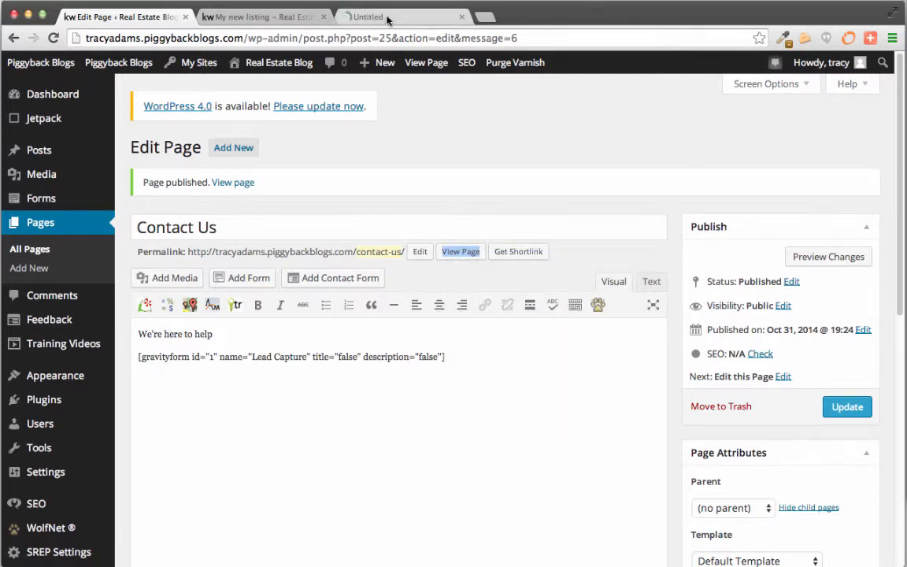
click(356, 16)
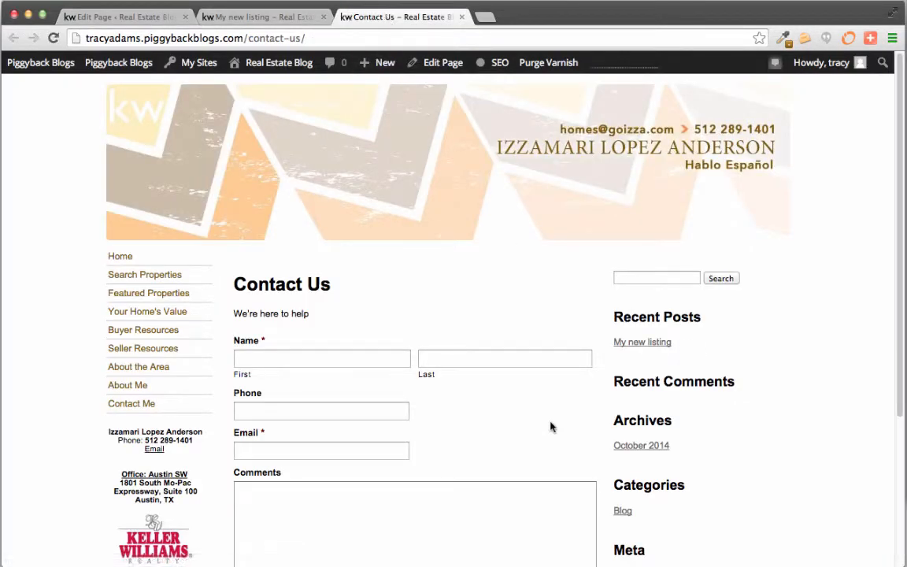
scroll(551, 425, down, 5)
scroll(551, 423, up, 4)
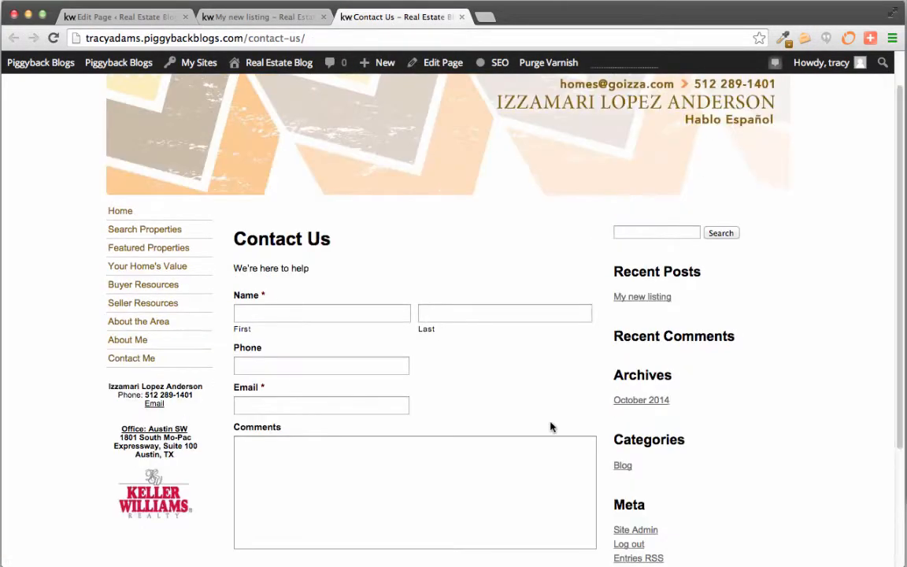